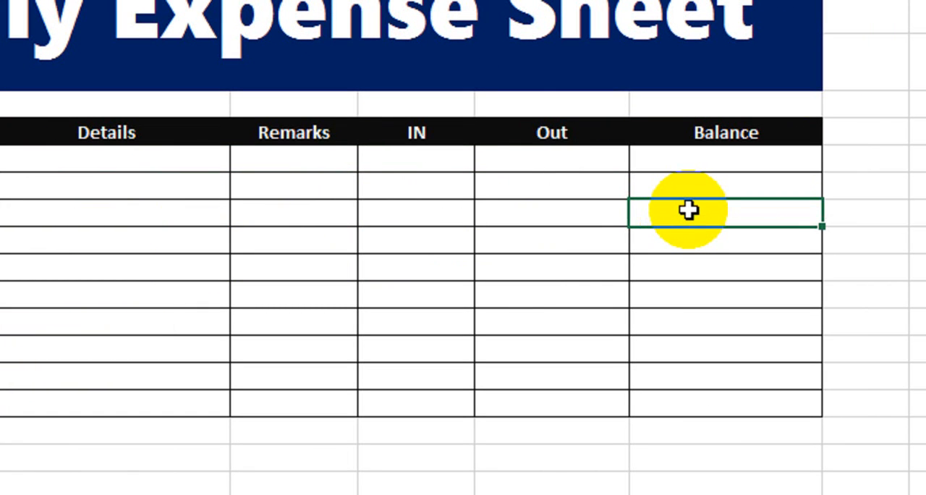
Step: Enter 1 and 2 in the first two S No cells
{"action": "left_click", "coordinate": [75, 160]}
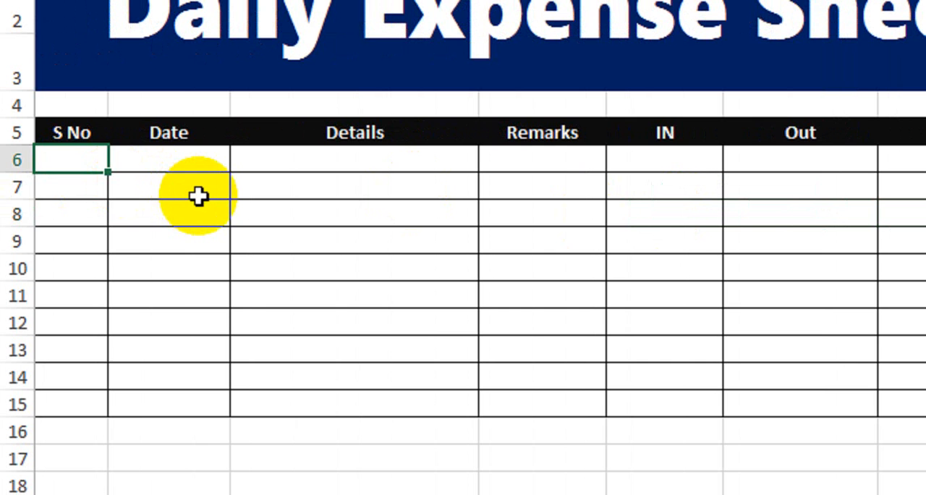
{"action": "type", "text": "1"}
{"action": "key", "text": "Return"}
{"action": "type", "text": "2"}
{"action": "key", "text": "Return"}
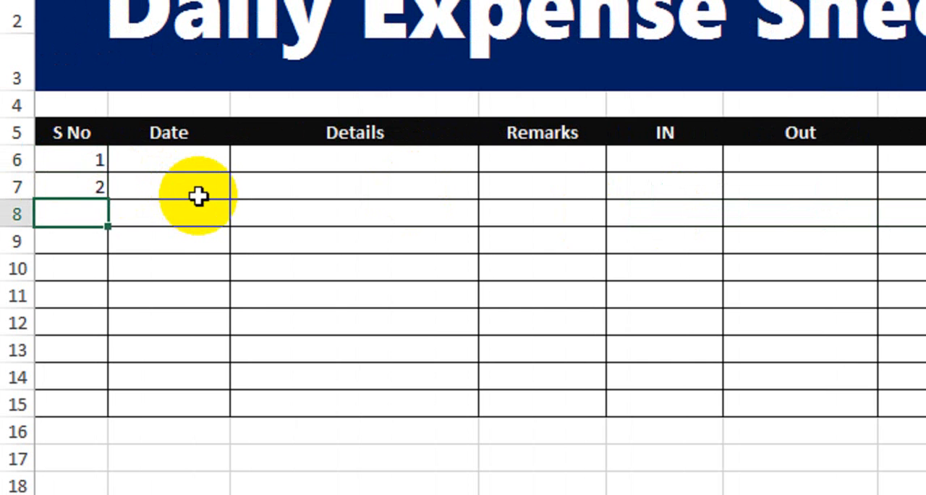
Step: Extend the S No series down through row 15 so it numbers 1 to 10
{"action": "left_click", "coordinate": [79, 161]}
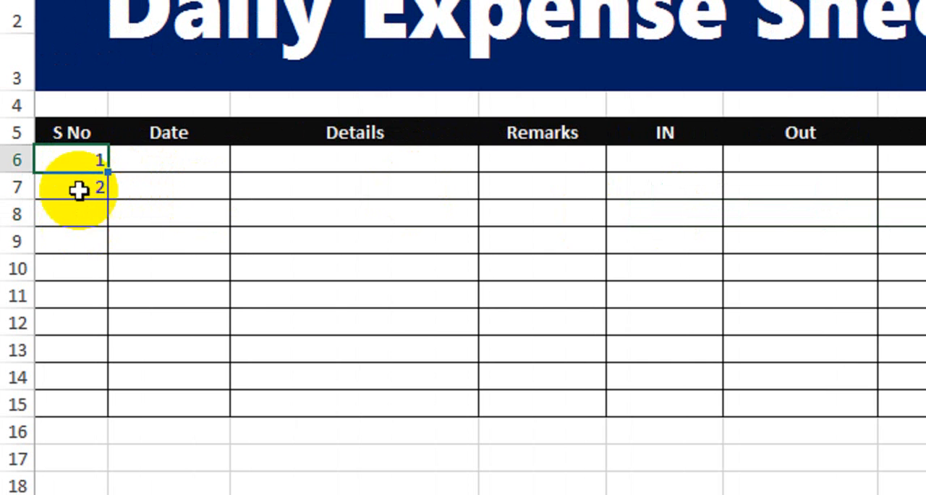
{"action": "left_click", "coordinate": [79, 191], "text": "shift"}
{"action": "left_click_drag", "start_coordinate": [104, 201], "coordinate": [89, 413]}
{"action": "left_click_drag", "start_coordinate": [89, 379], "coordinate": [89, 379]}
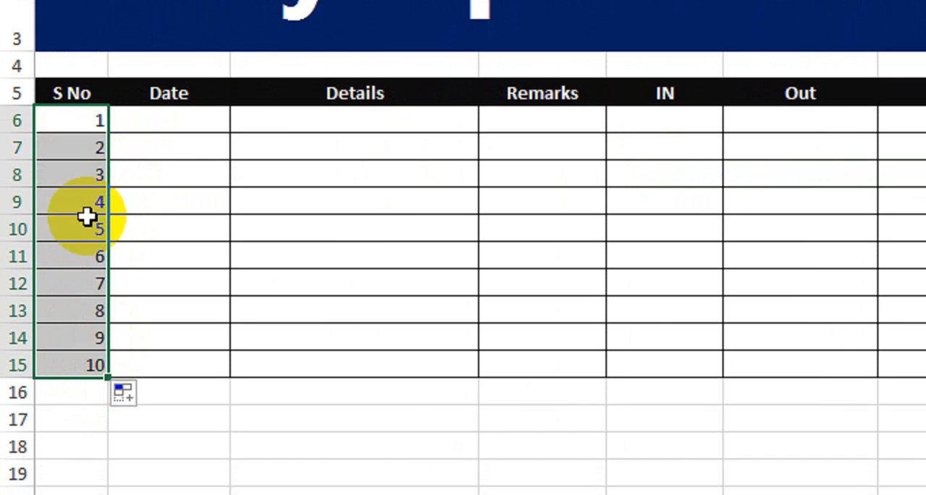
Step: Enter the date 1-Jan-2022 in the first Date cell
{"action": "left_click", "coordinate": [174, 122]}
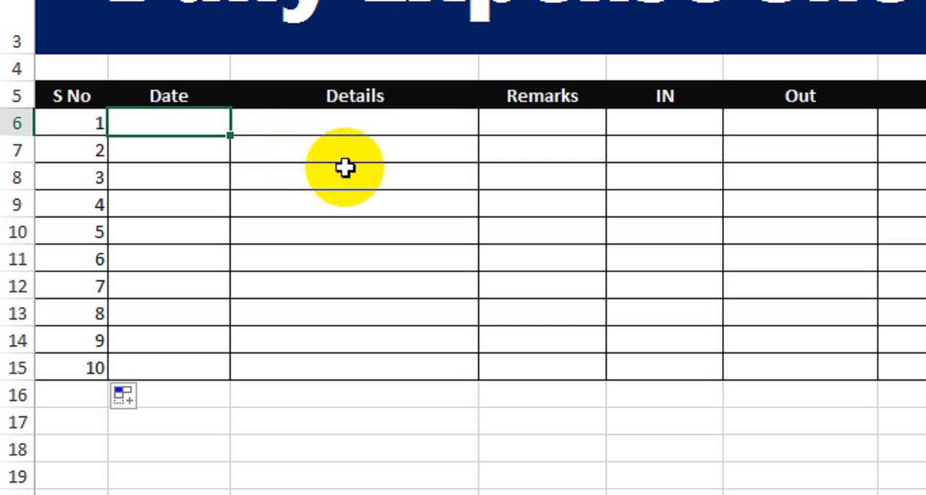
{"action": "type", "text": "1-"}
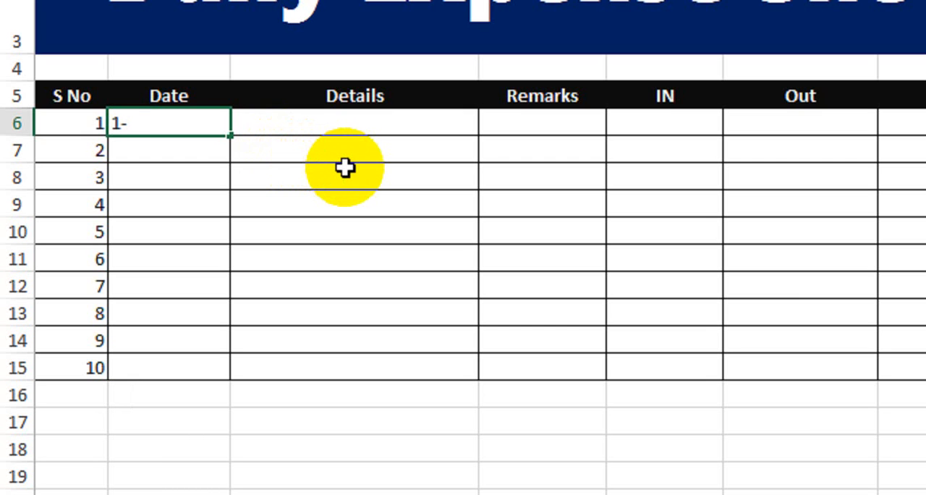
{"action": "type", "text": "Jan-2"}
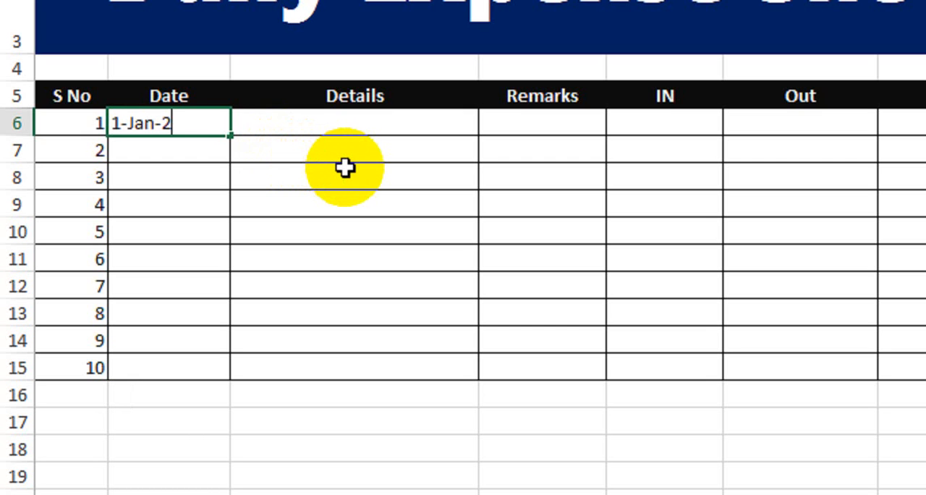
{"action": "type", "text": "022"}
{"action": "key", "text": "Return"}
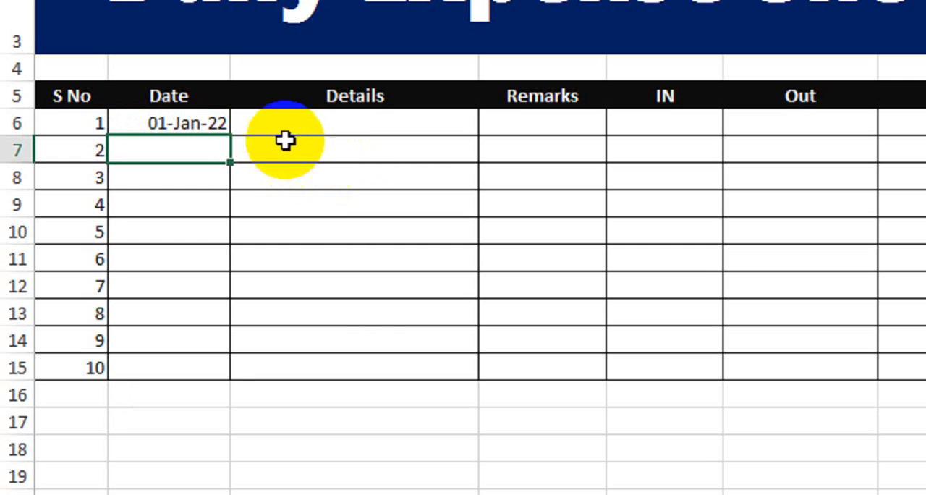
Step: Fill the dates down the Date column through row 15, ending at 10-Jan-22
{"action": "left_click", "coordinate": [206, 124]}
{"action": "left_click_drag", "start_coordinate": [230, 136], "coordinate": [223, 332]}
{"action": "left_click_drag", "start_coordinate": [220, 353], "coordinate": [213, 380]}
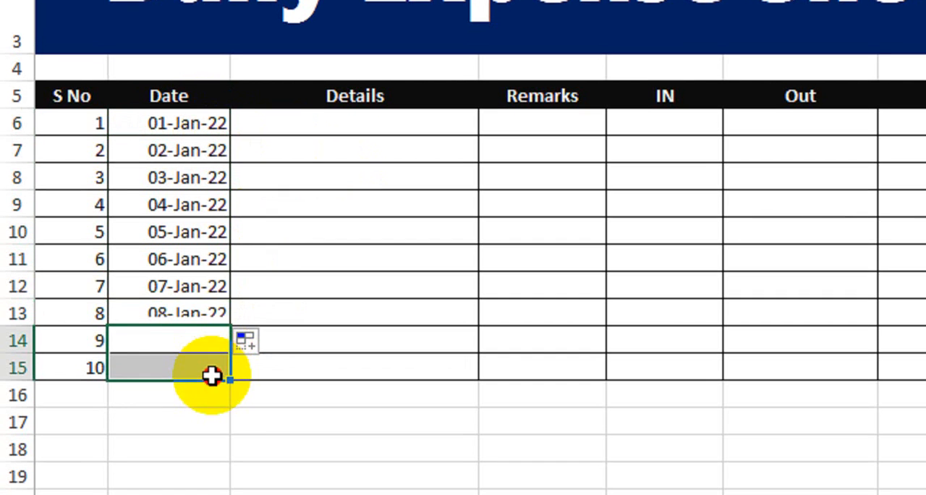
{"action": "left_click", "coordinate": [209, 316]}
{"action": "left_click_drag", "start_coordinate": [227, 321], "coordinate": [221, 362]}
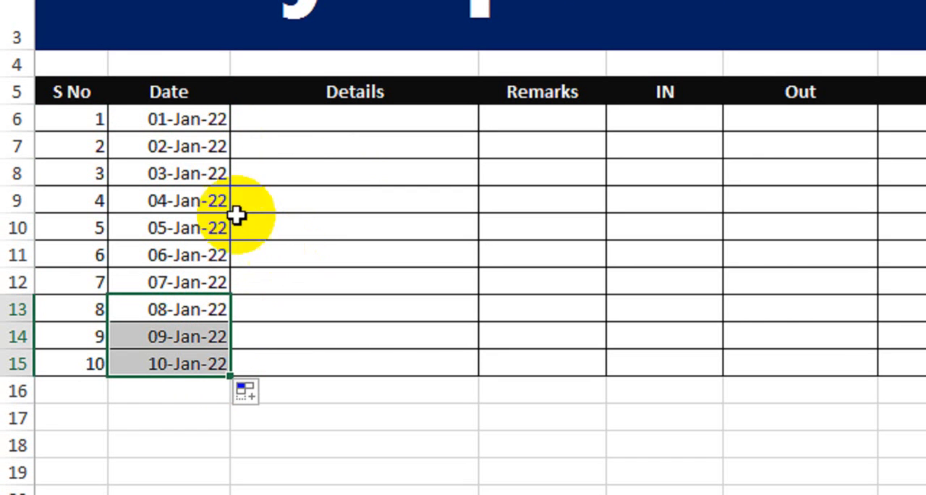
Step: Give the Date cells B6:B15 a green fill colour
{"action": "left_click", "coordinate": [193, 121]}
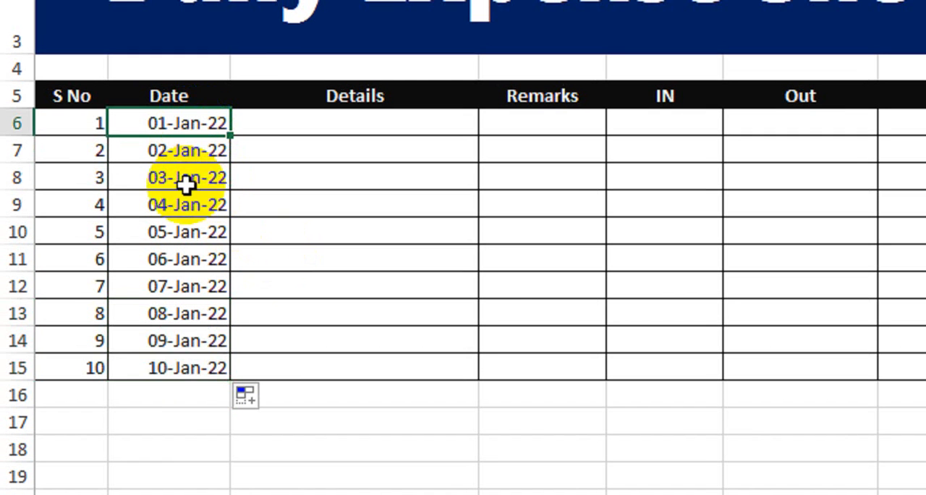
{"action": "left_click", "coordinate": [169, 369], "text": "shift"}
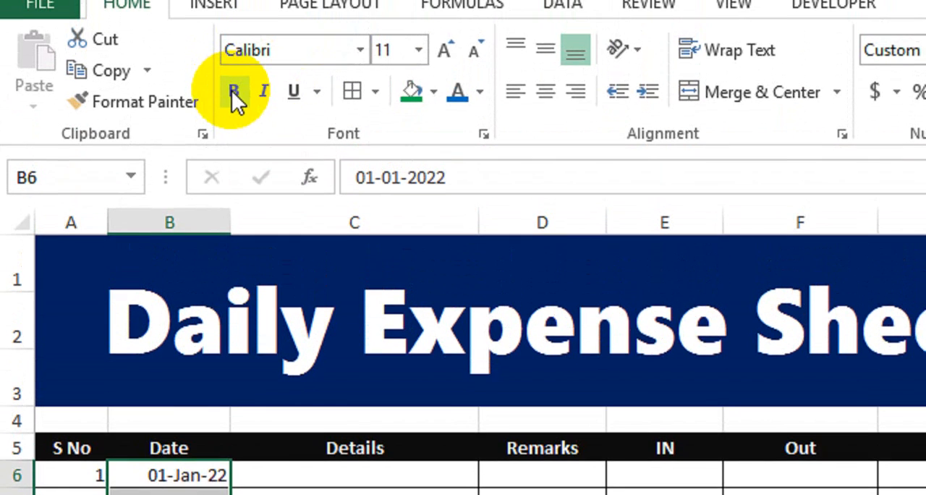
{"action": "left_click", "coordinate": [233, 92]}
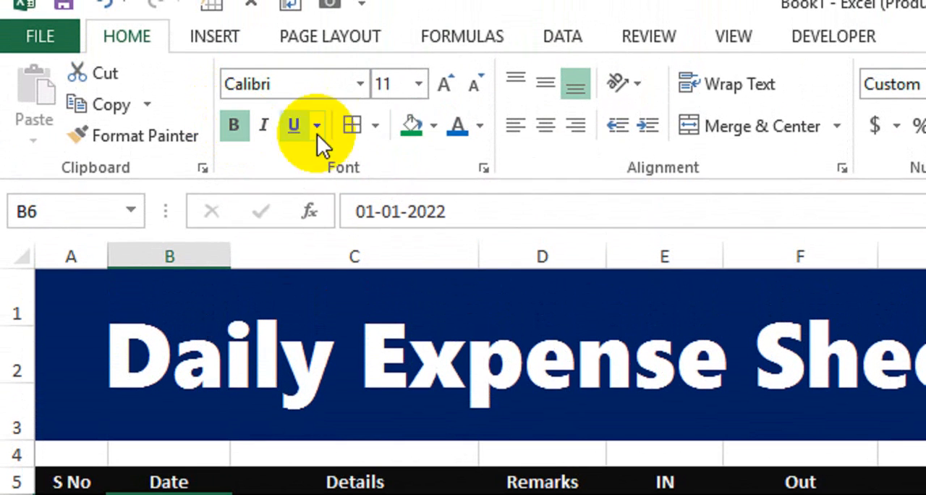
{"action": "left_click", "coordinate": [437, 97]}
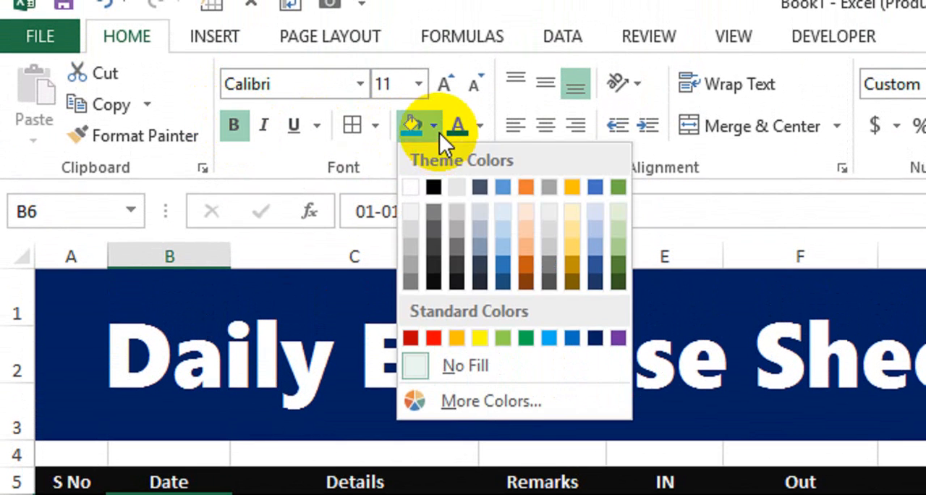
{"action": "left_click", "coordinate": [526, 337]}
Step: Set the Date cells' font colour to white
{"action": "left_click", "coordinate": [479, 129]}
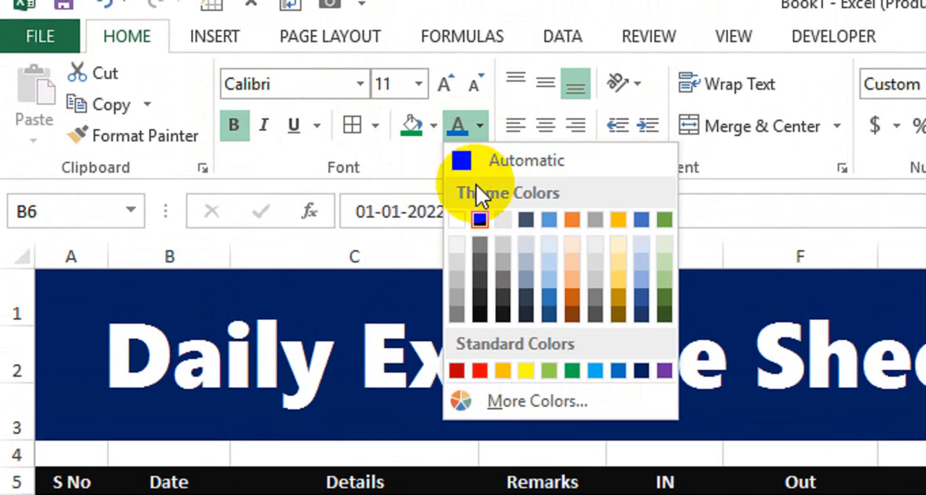
{"action": "left_click", "coordinate": [456, 222]}
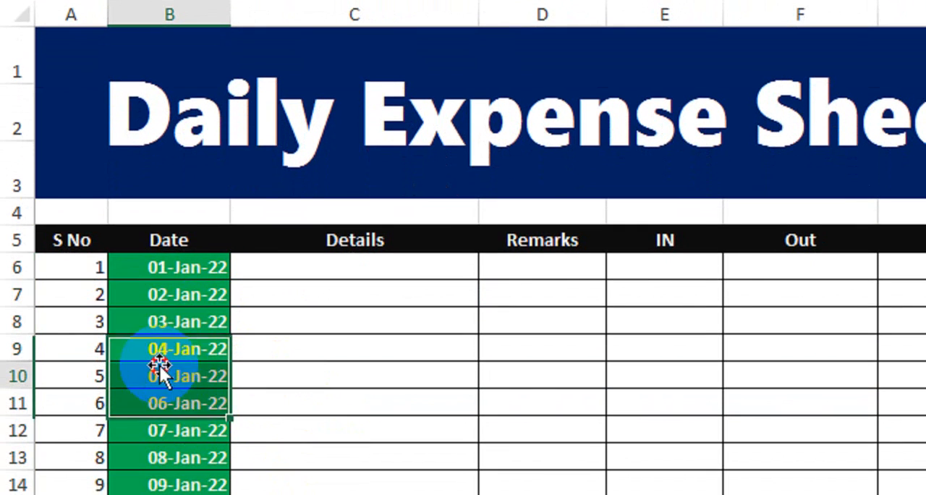
{"action": "left_click", "coordinate": [156, 391]}
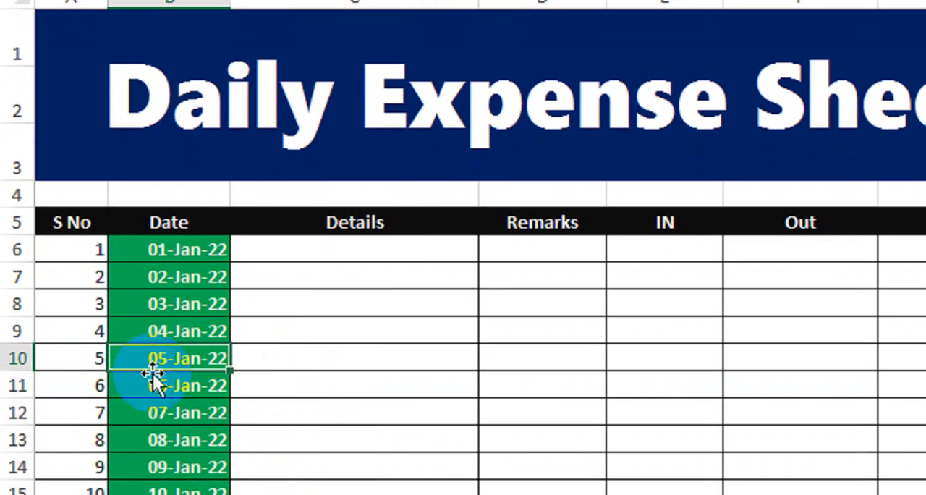
Step: Enter Vegetables in the first Details cell
{"action": "left_click", "coordinate": [389, 252]}
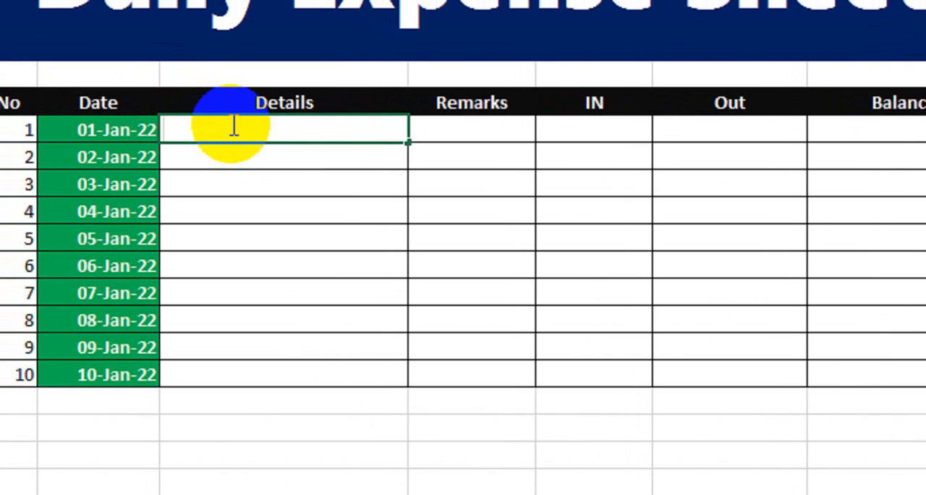
{"action": "type", "text": "Vegetav"}
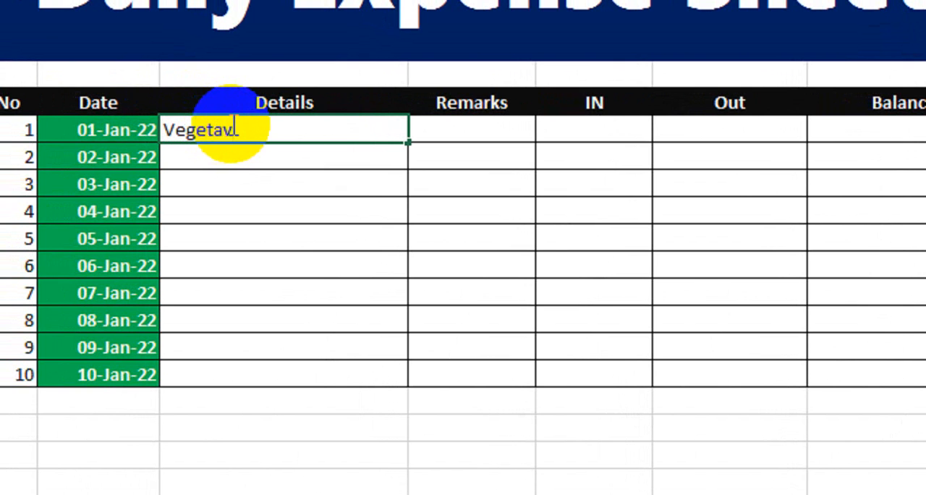
{"action": "key", "text": "BackSpace"}
{"action": "type", "text": "bles"}
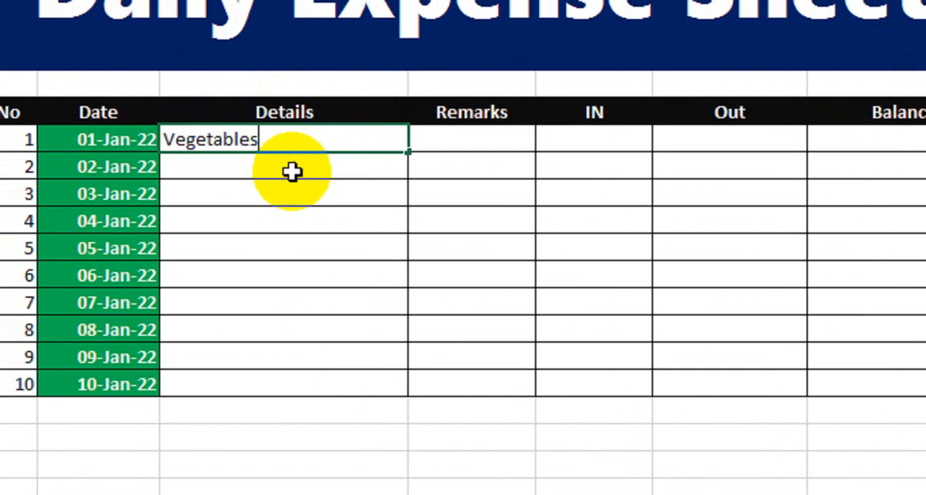
{"action": "left_click", "coordinate": [291, 162]}
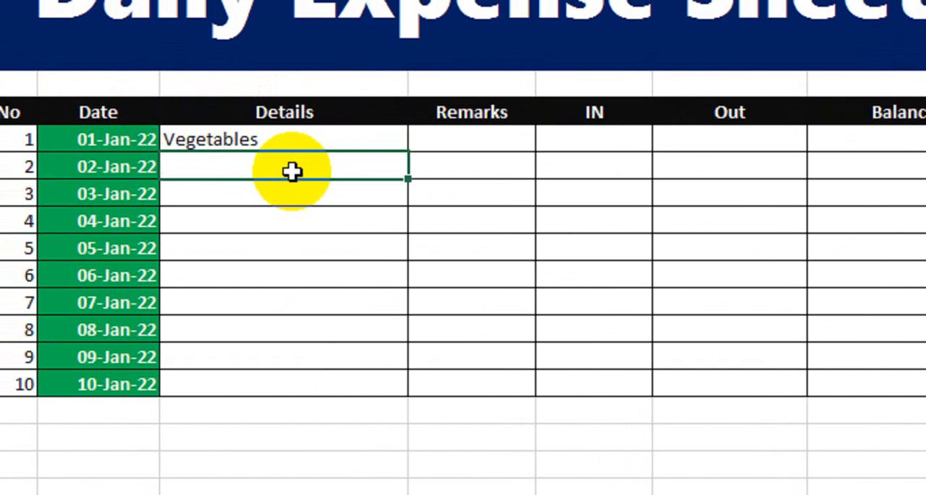
Step: Enter Water 12 Ltr and Electricity Bill in the next two Details cells
{"action": "type", "text": "Water "}
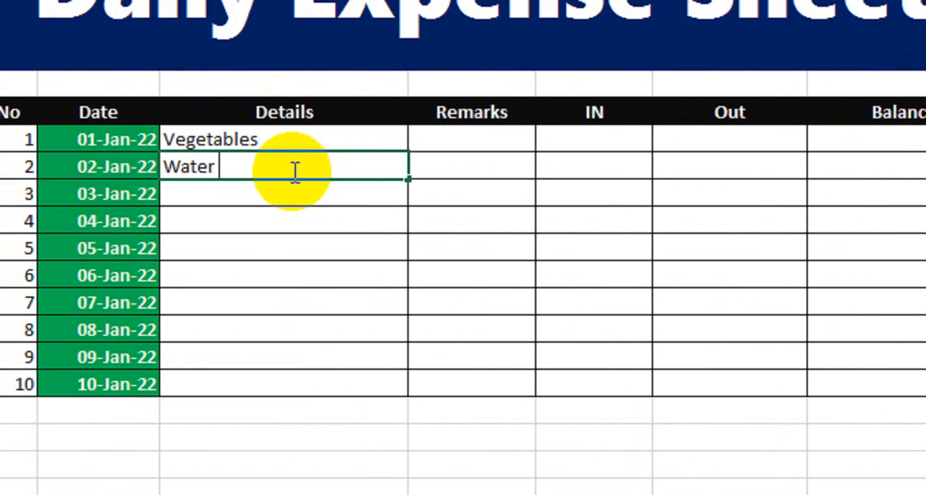
{"action": "type", "text": "12 Ltr"}
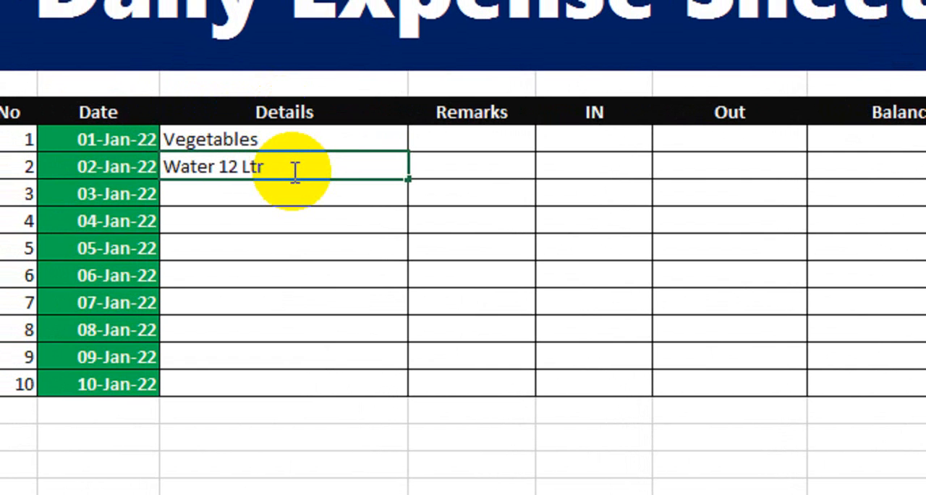
{"action": "key", "text": "Return"}
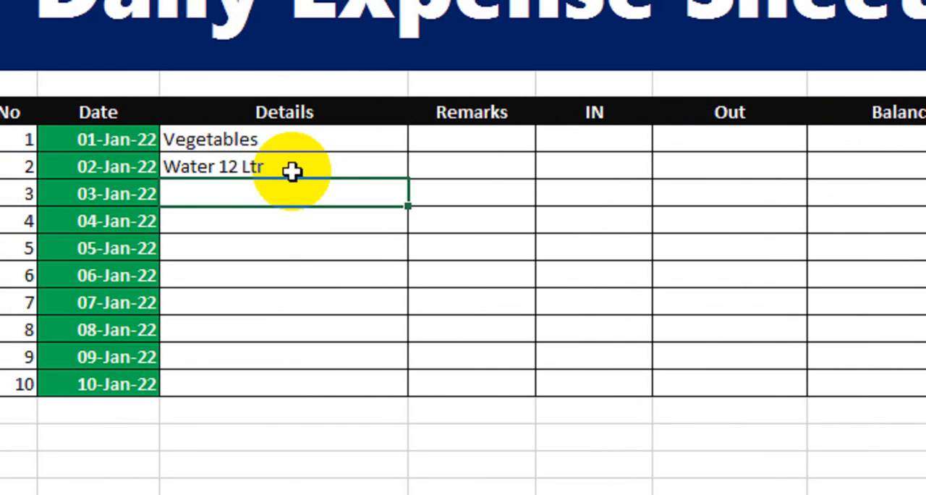
{"action": "type", "text": "Elect"}
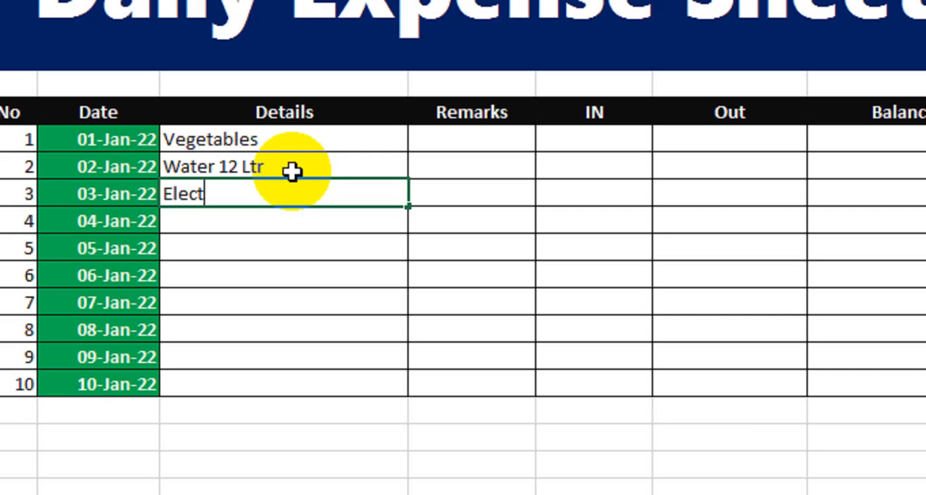
{"action": "type", "text": "ricity "}
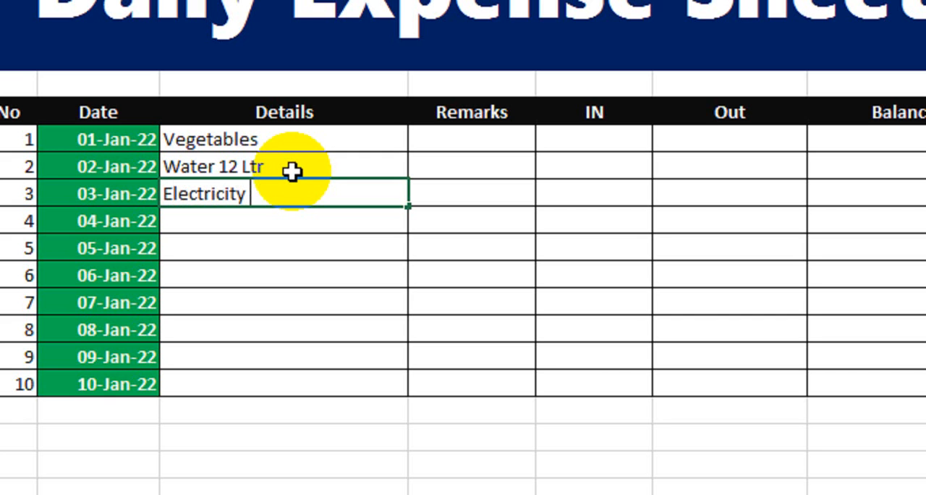
{"action": "type", "text": "Bill"}
{"action": "key", "text": "Return"}
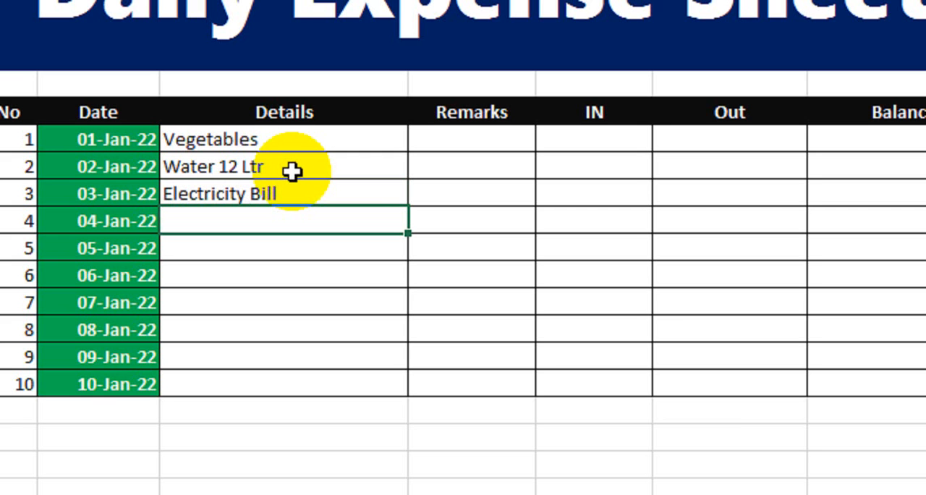
Step: Enter With Draw, Fruits and Milk 8 Ltr in the following Details cells
{"action": "type", "text": "With "}
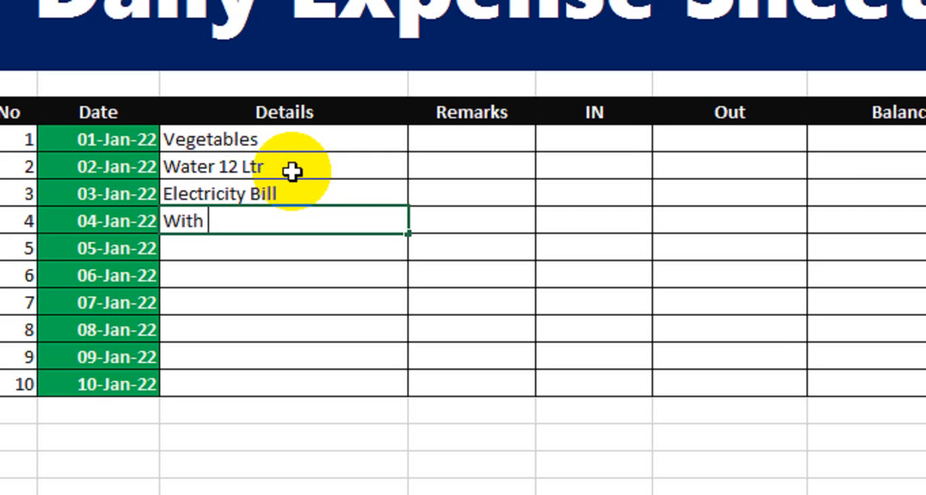
{"action": "type", "text": "Draw"}
{"action": "key", "text": "Return"}
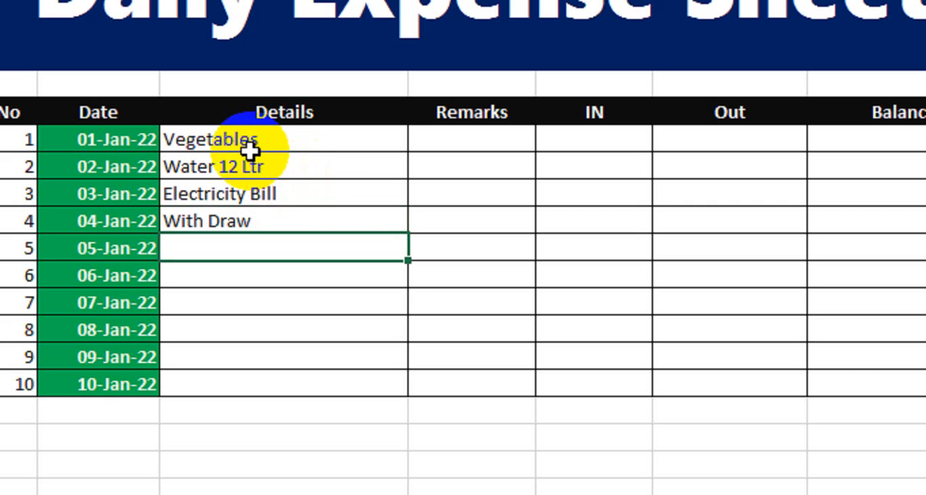
{"action": "type", "text": "Fruits"}
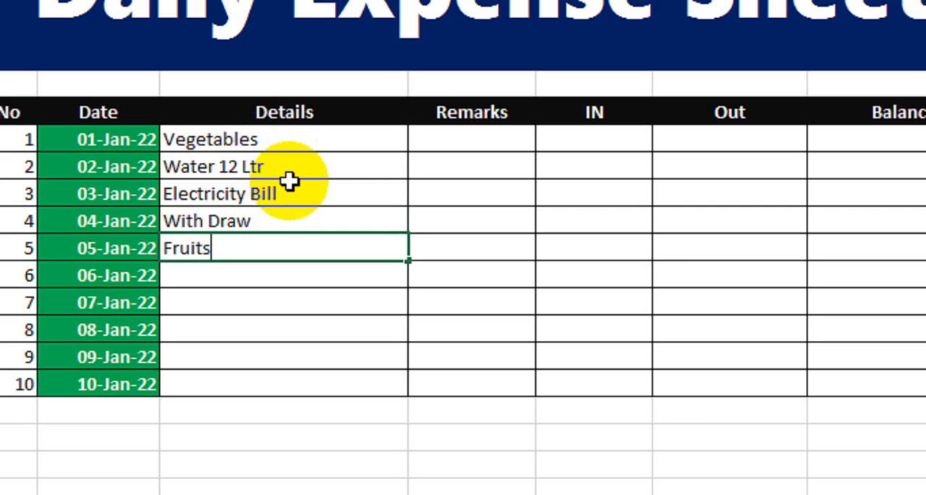
{"action": "key", "text": "Return"}
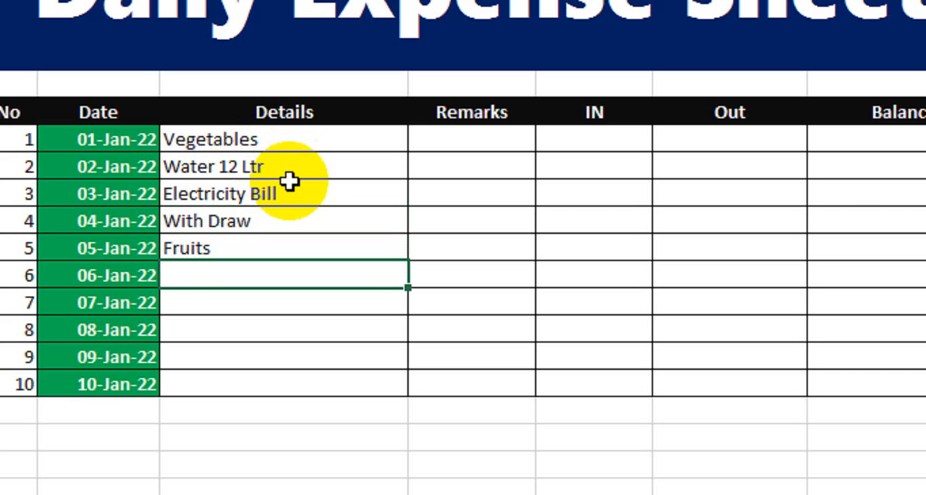
{"action": "type", "text": "Milk "}
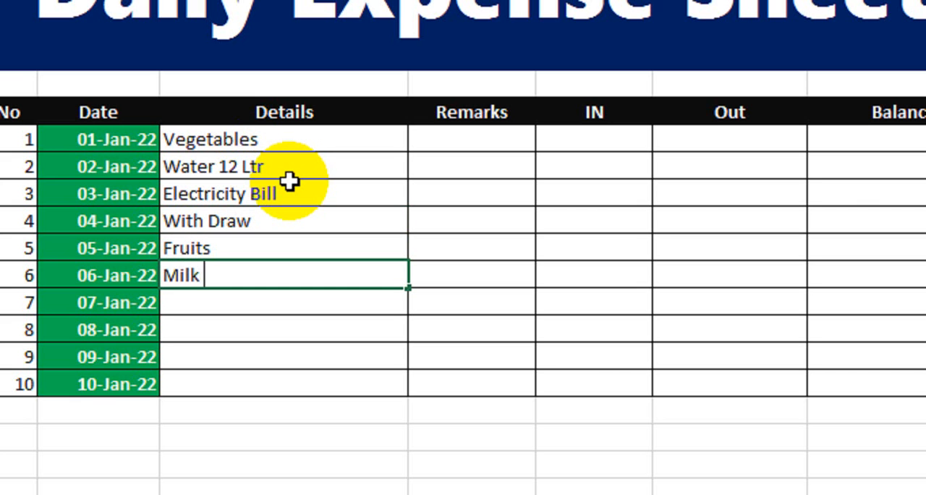
{"action": "type", "text": "8 Ltr"}
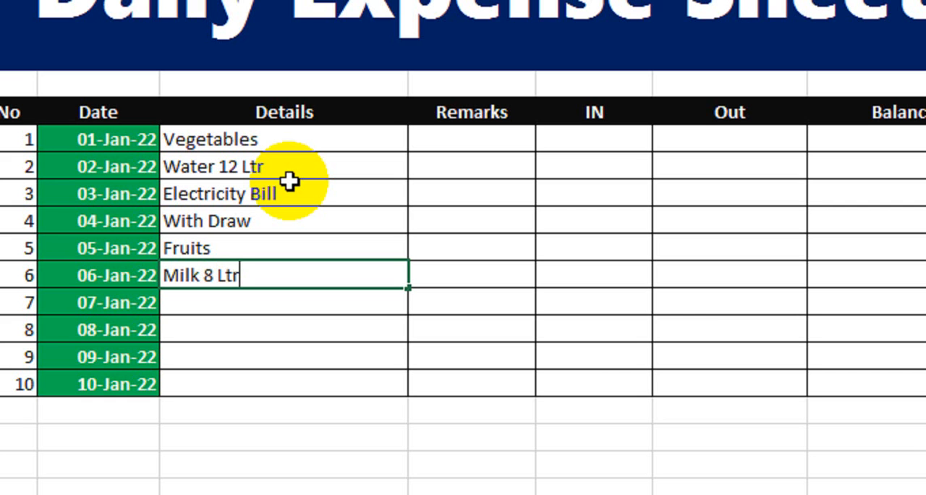
{"action": "key", "text": "Return"}
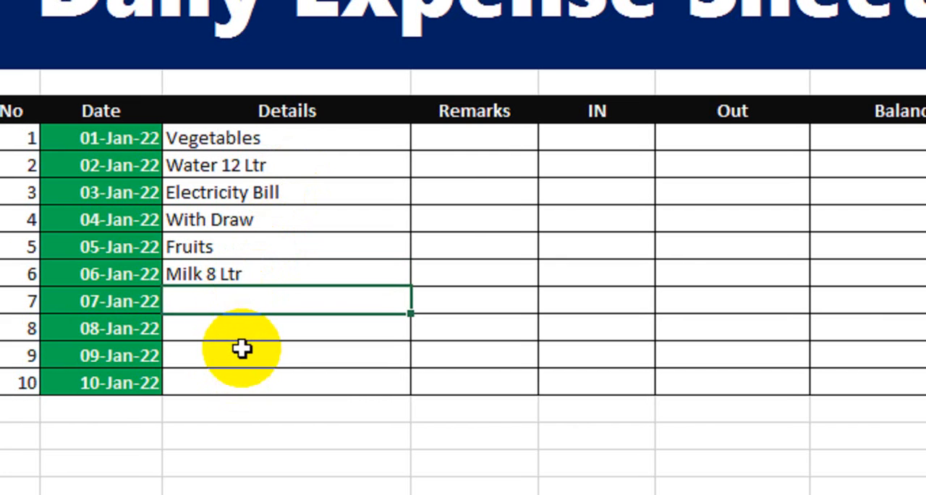
{"action": "left_click", "coordinate": [479, 139]}
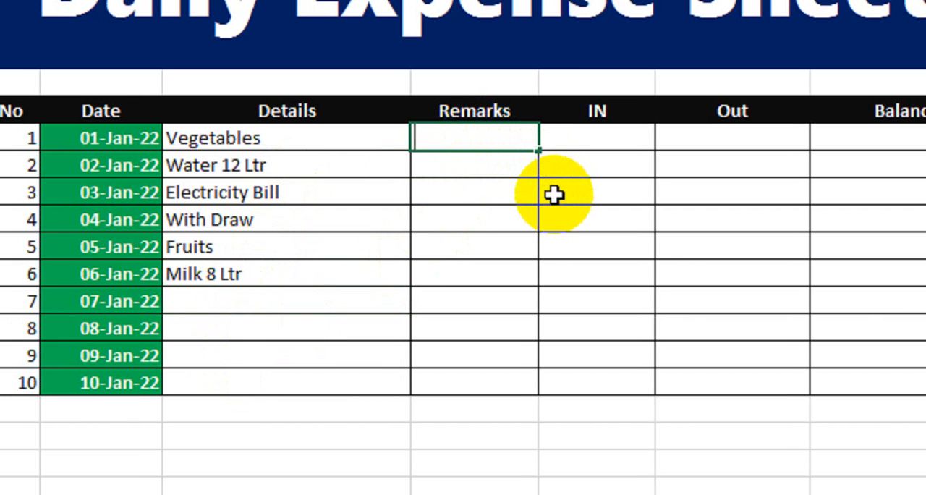
Step: Enter Cash in the first two Remarks cells
{"action": "type", "text": "Cash"}
{"action": "key", "text": "Return"}
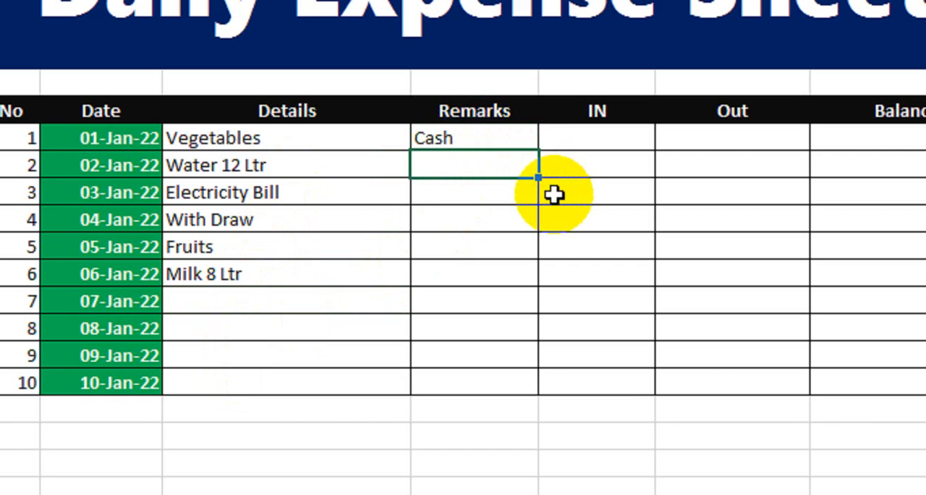
{"action": "type", "text": "CAsh"}
{"action": "key", "text": "Return"}
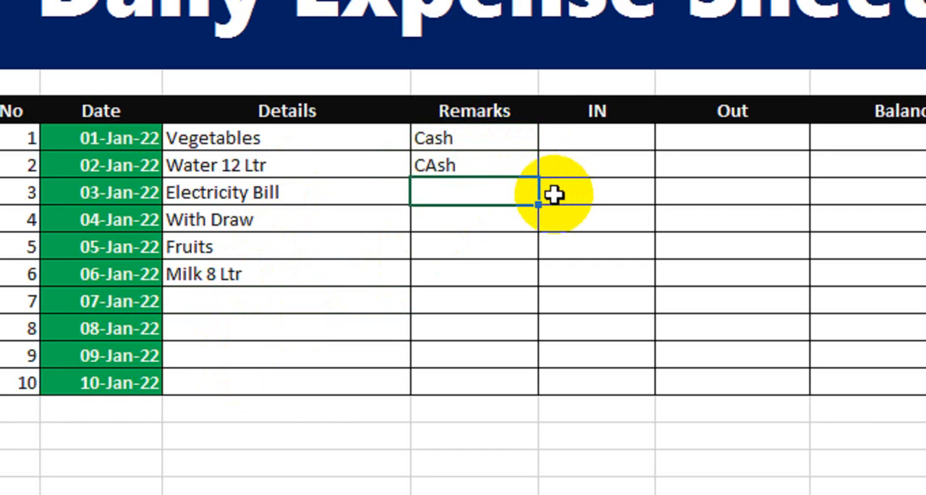
{"action": "key", "text": "Up"}
{"action": "type", "text": "Cash"}
{"action": "key", "text": "Return"}
Step: Enter Online Pay and Bank in the third and fourth Remarks cells
{"action": "type", "text": "Online"}
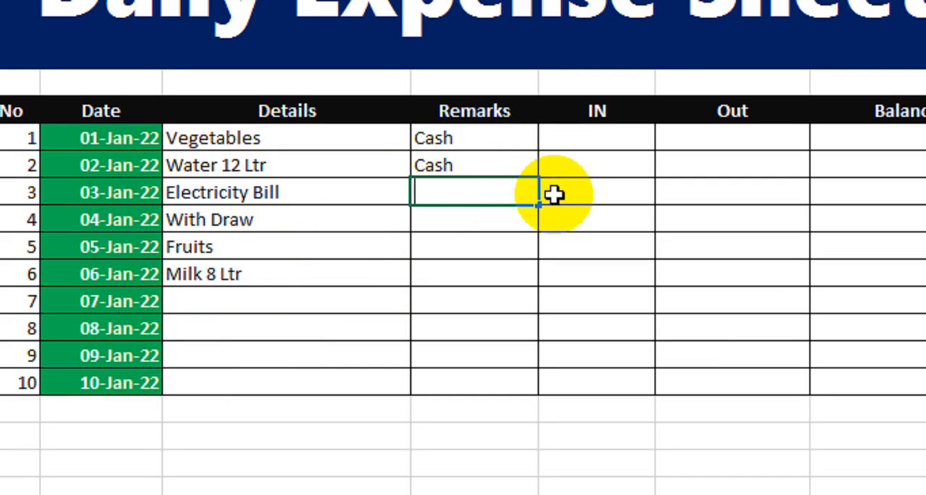
{"action": "type", "text": " Pay"}
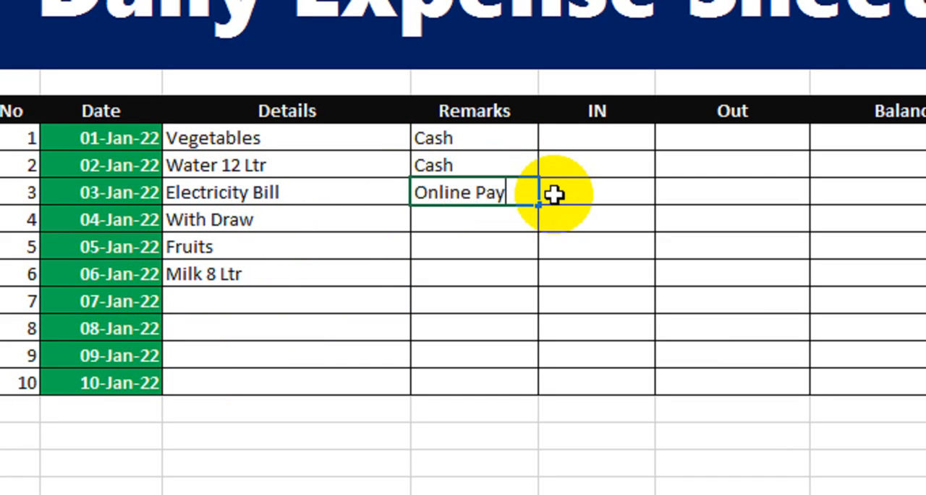
{"action": "key", "text": "Return"}
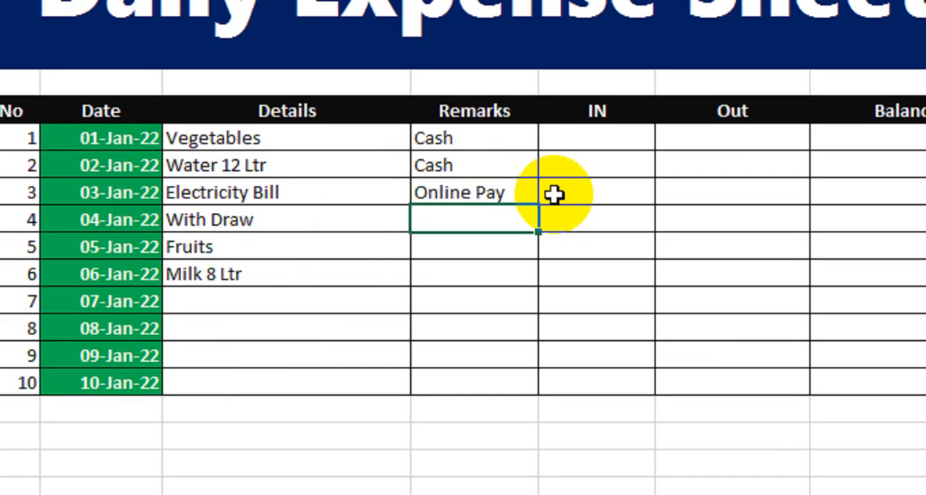
{"action": "type", "text": "Bank"}
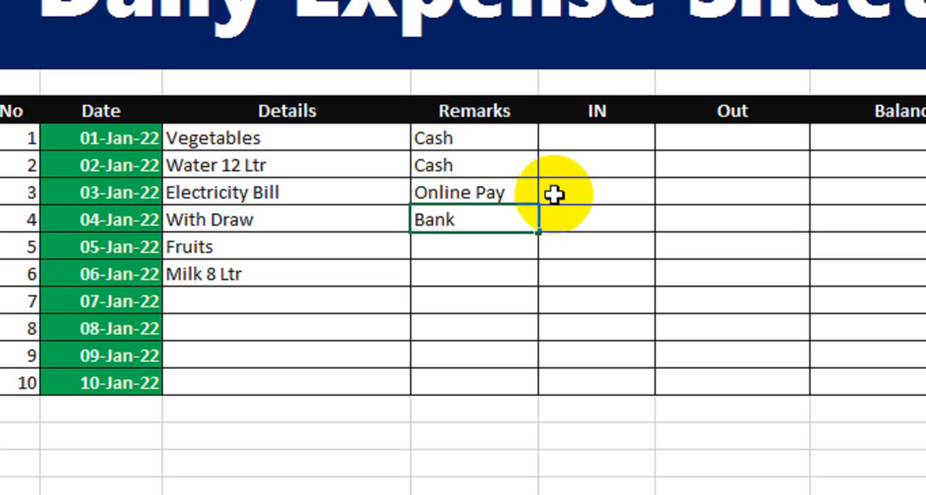
{"action": "key", "text": "Return"}
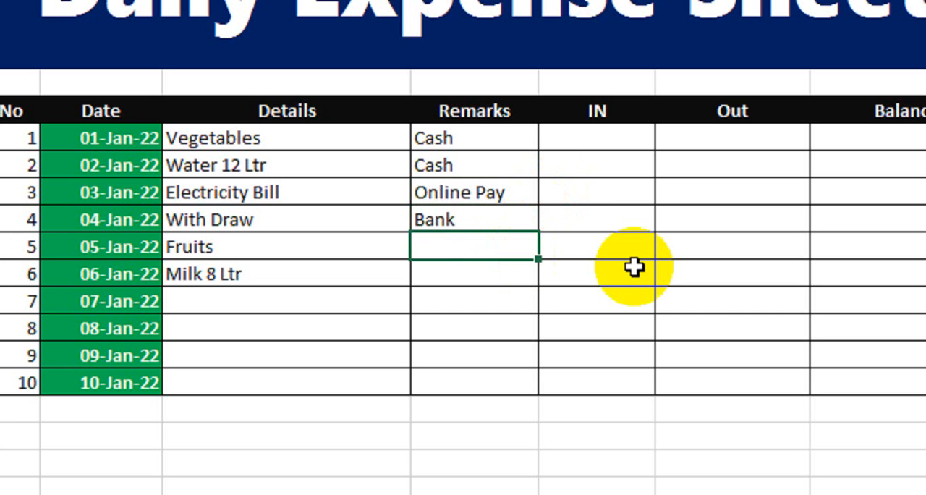
Step: Enter Cash in the fifth and sixth Remarks cells
{"action": "type", "text": "CAsh"}
{"action": "key", "text": "Return"}
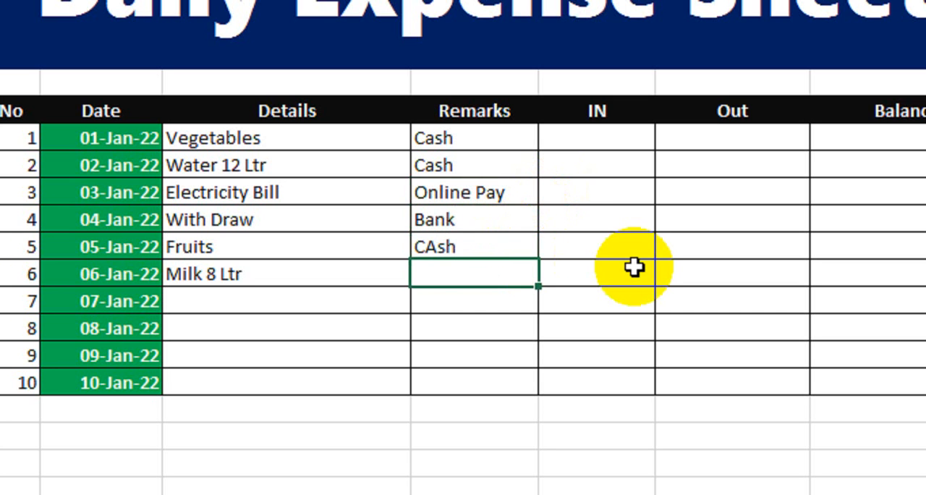
{"action": "key", "text": "Up"}
{"action": "type", "text": "Cash"}
{"action": "key", "text": "Return"}
{"action": "type", "text": "Cash"}
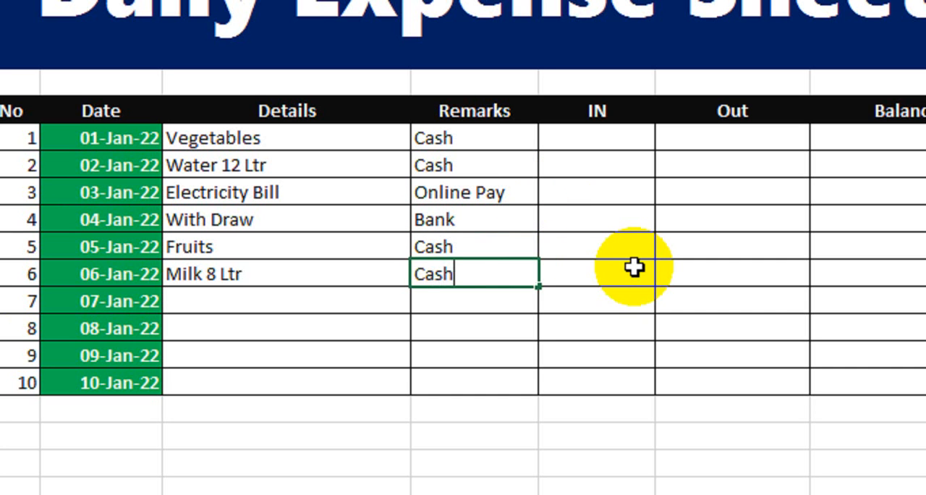
{"action": "key", "text": "Return"}
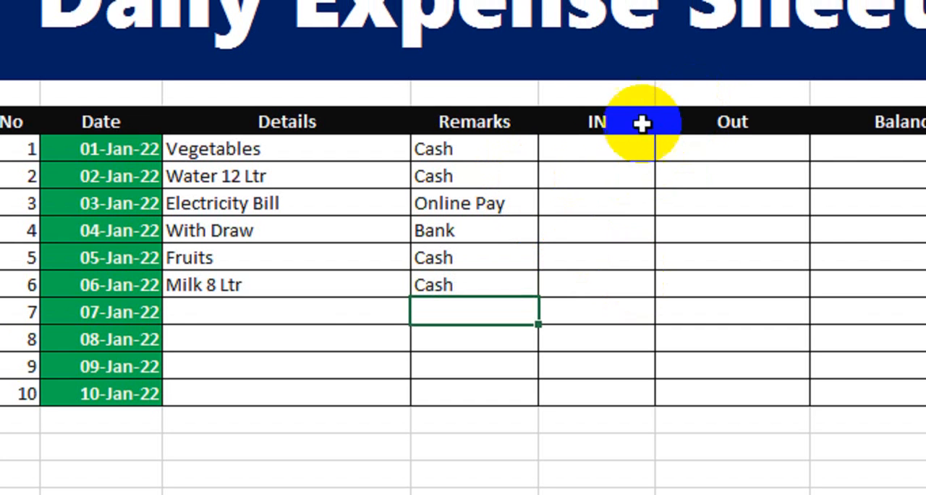
Step: Merge the cells above S No through Details and enter Daily Expense Details as a subheading
{"action": "left_click", "coordinate": [615, 154]}
{"action": "left_click", "coordinate": [677, 152]}
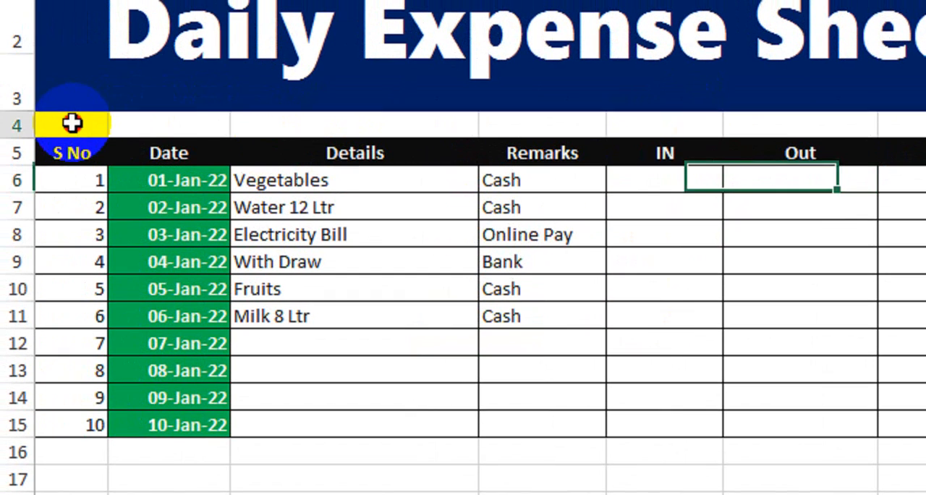
{"action": "left_click", "coordinate": [72, 123]}
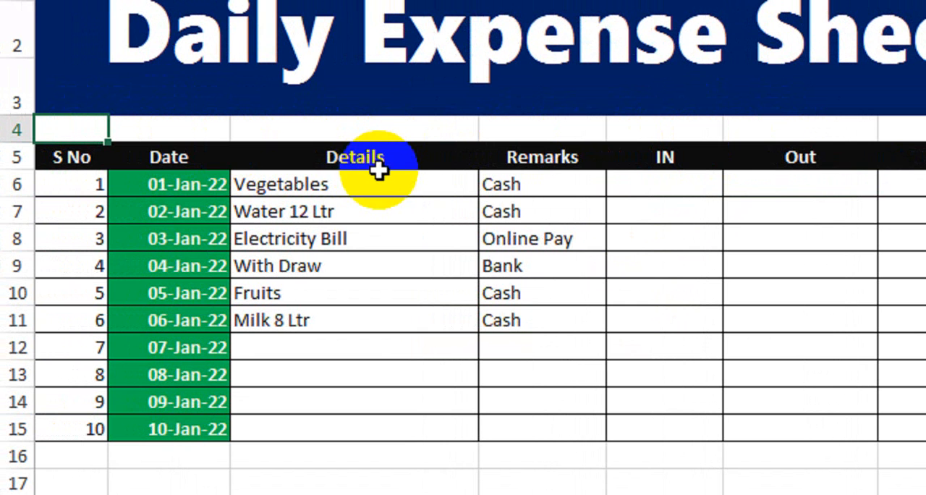
{"action": "left_click", "coordinate": [433, 131], "text": "shift"}
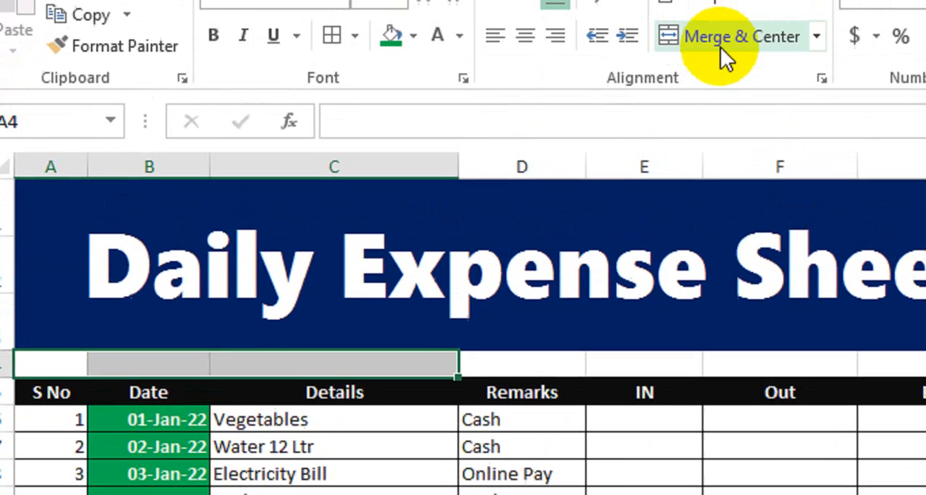
{"action": "left_click", "coordinate": [722, 54]}
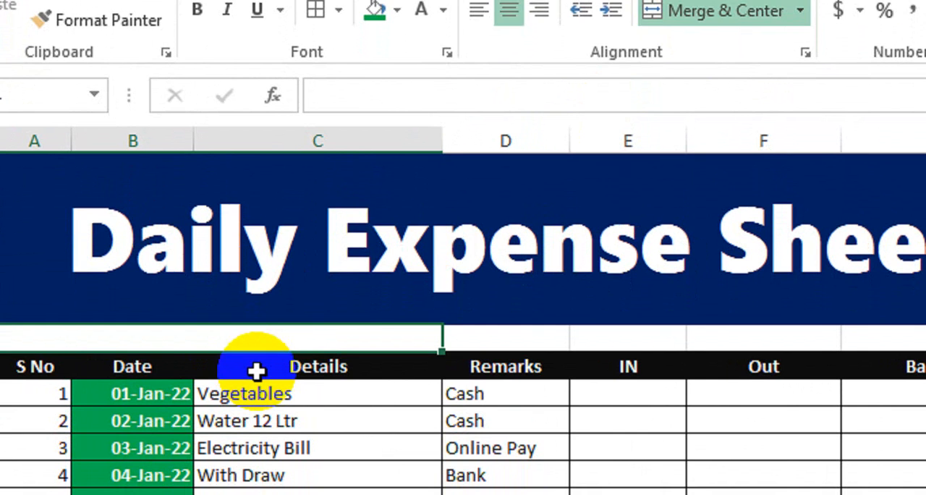
{"action": "type", "text": "Daily Expense"}
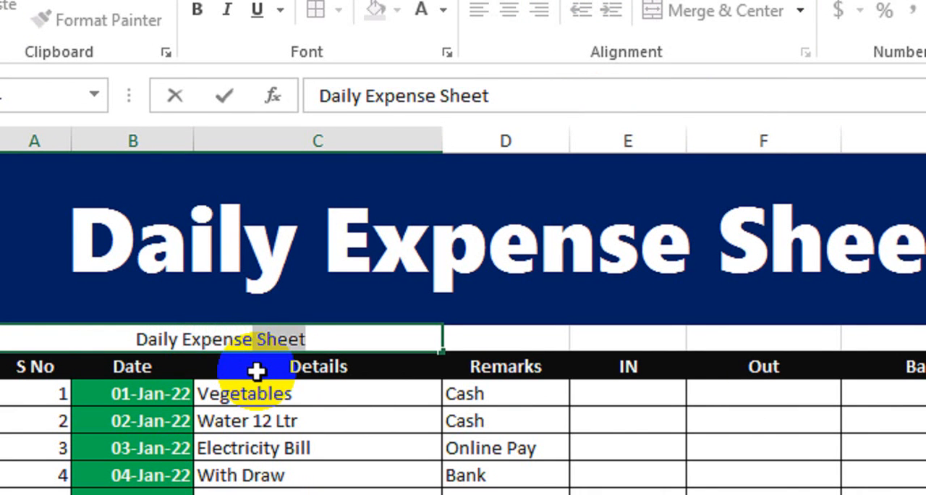
{"action": "type", "text": "Details"}
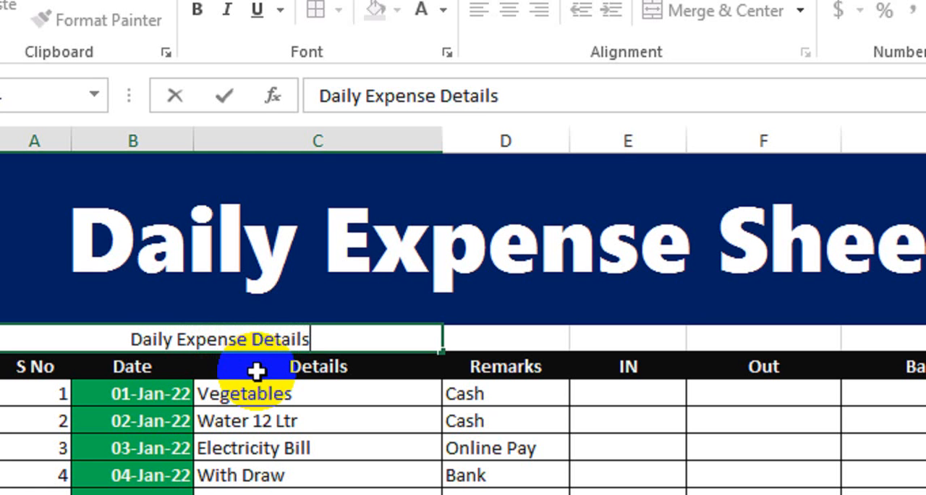
{"action": "key", "text": "Return"}
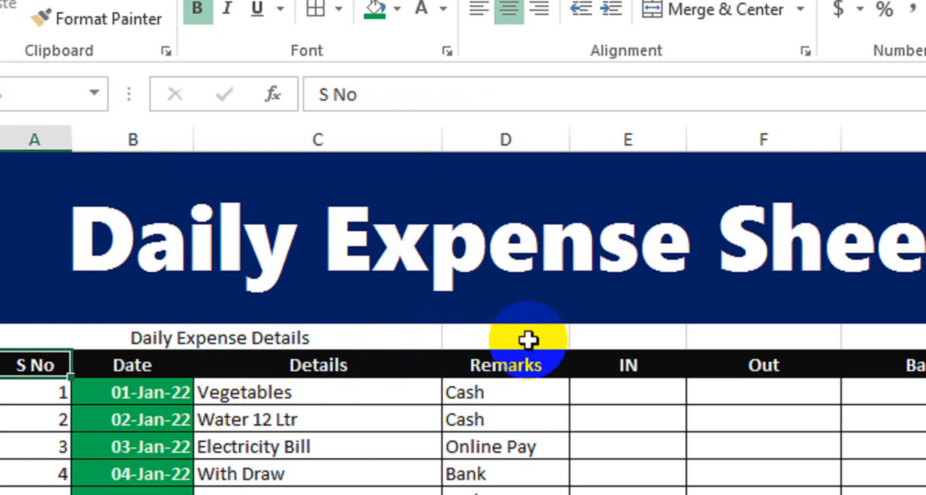
Step: Enter Month in the cell above the Remarks header
{"action": "left_click", "coordinate": [528, 339]}
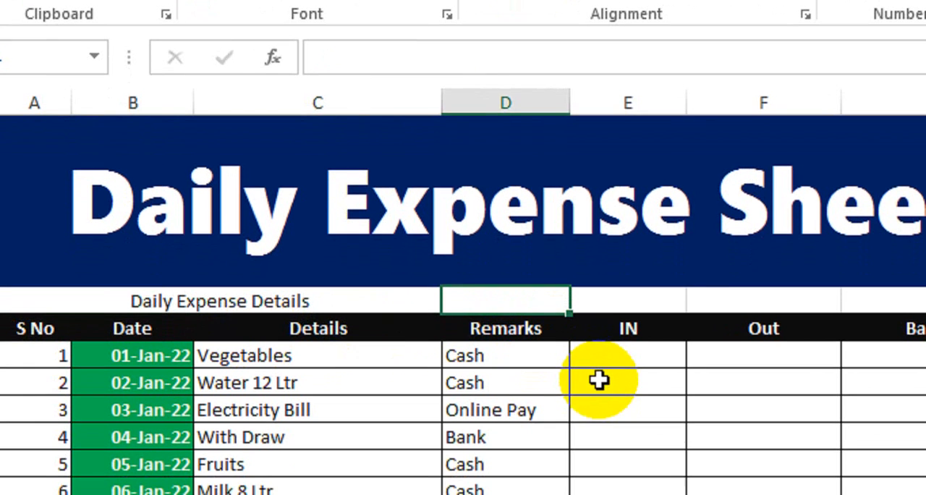
{"action": "type", "text": "Month"}
{"action": "key", "text": "Tab"}
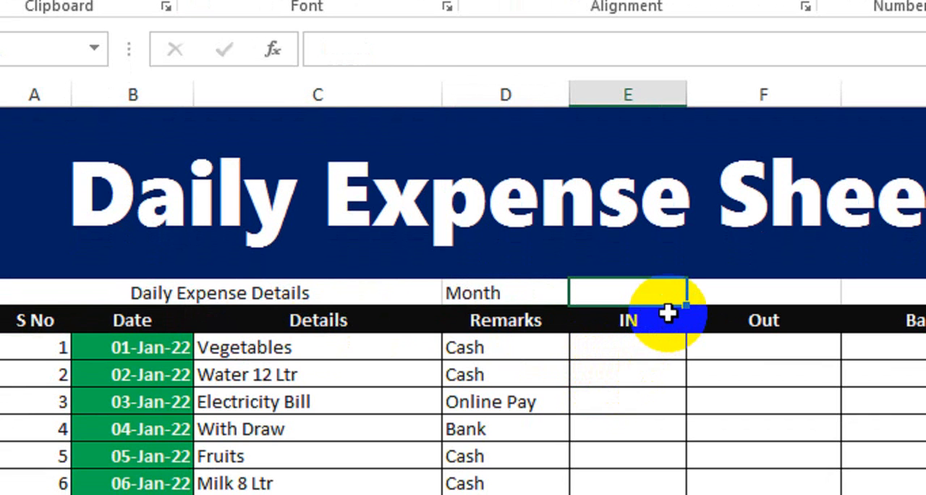
Step: Enter Opening Balance in the cell above the Out header
{"action": "left_click", "coordinate": [738, 300]}
{"action": "type", "text": "Opening Balance"}
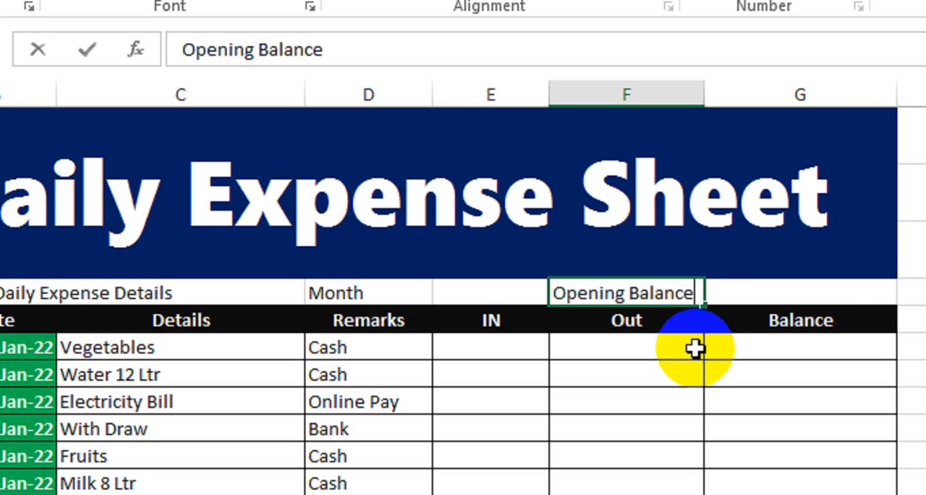
{"action": "key", "text": "Return"}
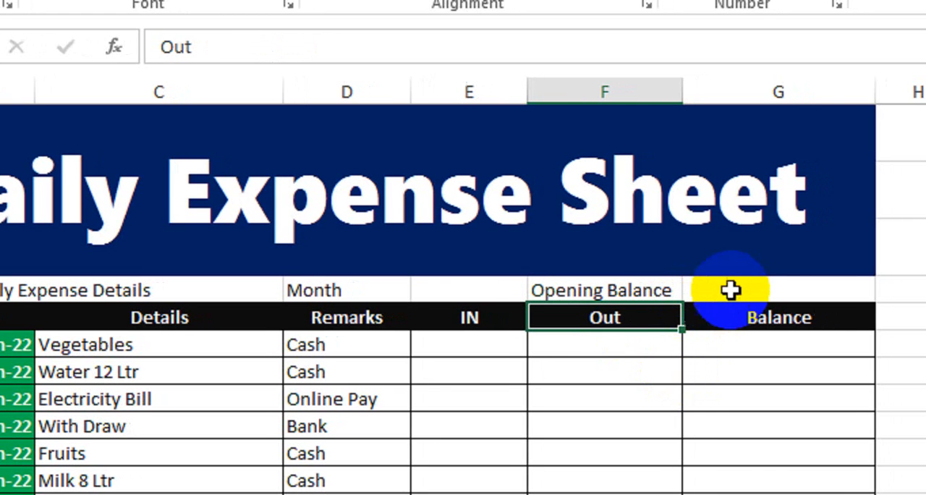
Step: Make the subheading row bold with a blue font colour
{"action": "left_click", "coordinate": [760, 291]}
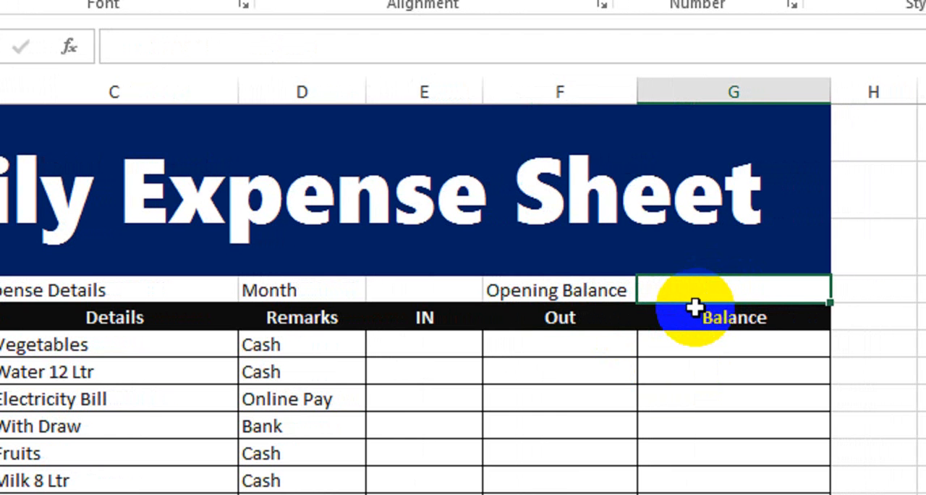
{"action": "left_click", "coordinate": [87, 293]}
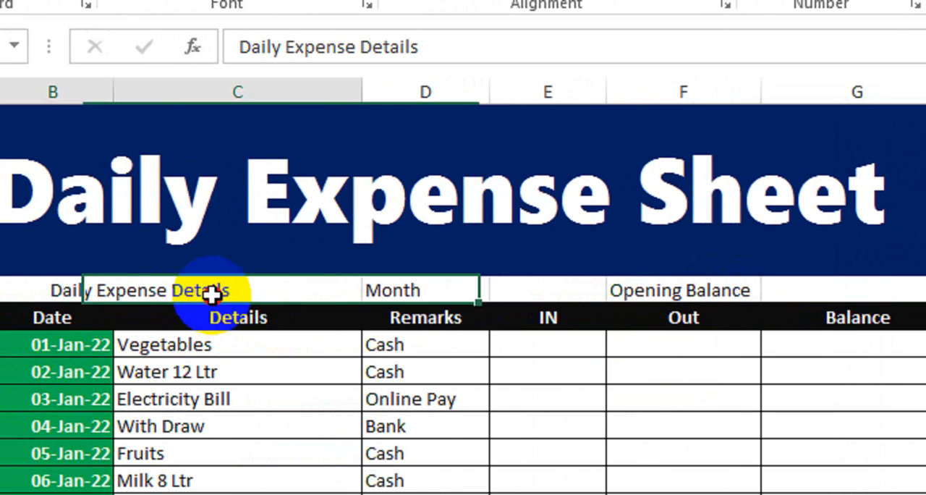
{"action": "left_click_drag", "start_coordinate": [211, 293], "coordinate": [820, 279]}
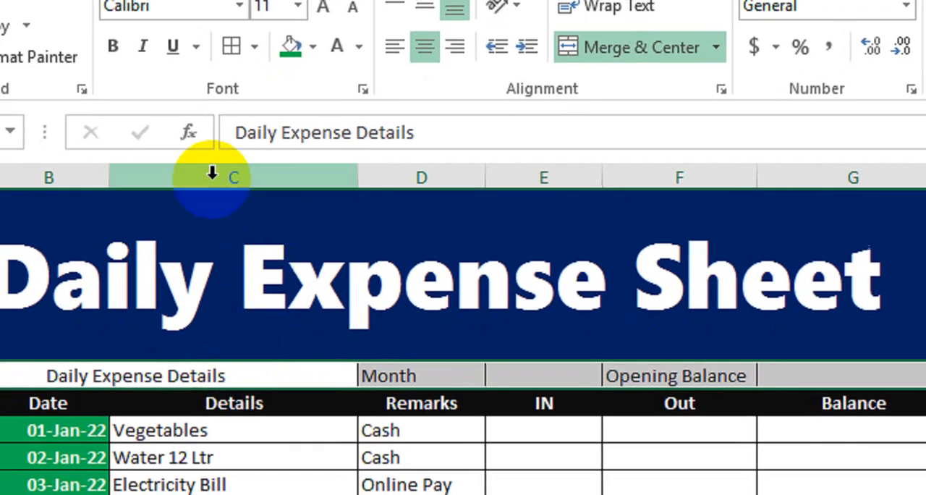
{"action": "left_click", "coordinate": [103, 62]}
{"action": "left_click", "coordinate": [432, 88]}
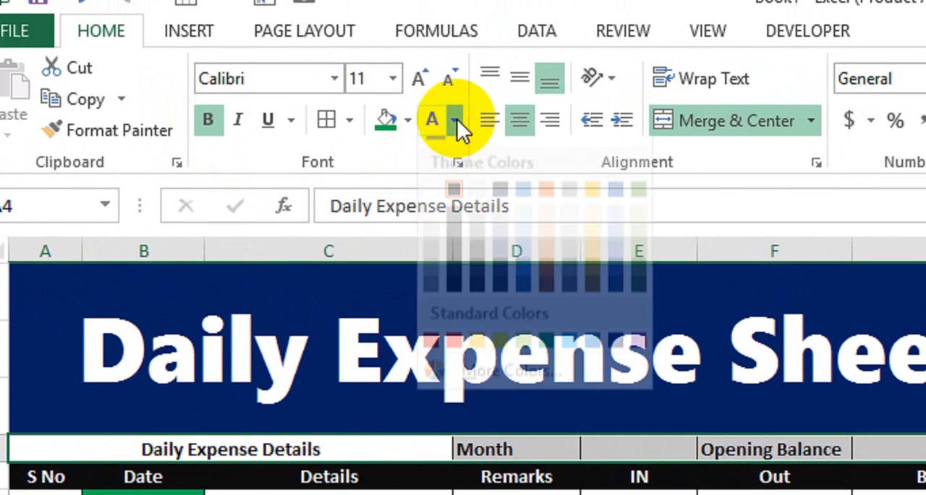
{"action": "left_click", "coordinate": [595, 365]}
{"action": "left_click", "coordinate": [691, 422]}
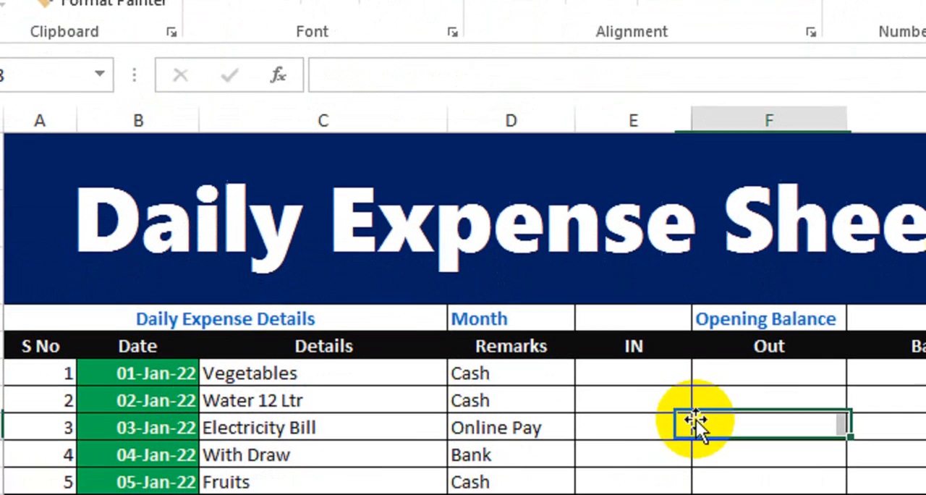
Step: Enter the date 1-Jan in the cell beside Month
{"action": "left_click", "coordinate": [606, 311]}
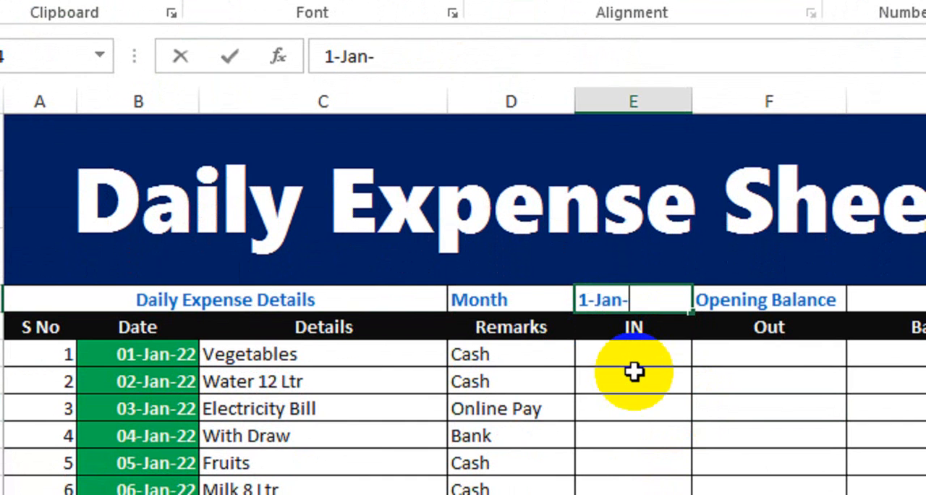
{"action": "key", "text": "Return"}
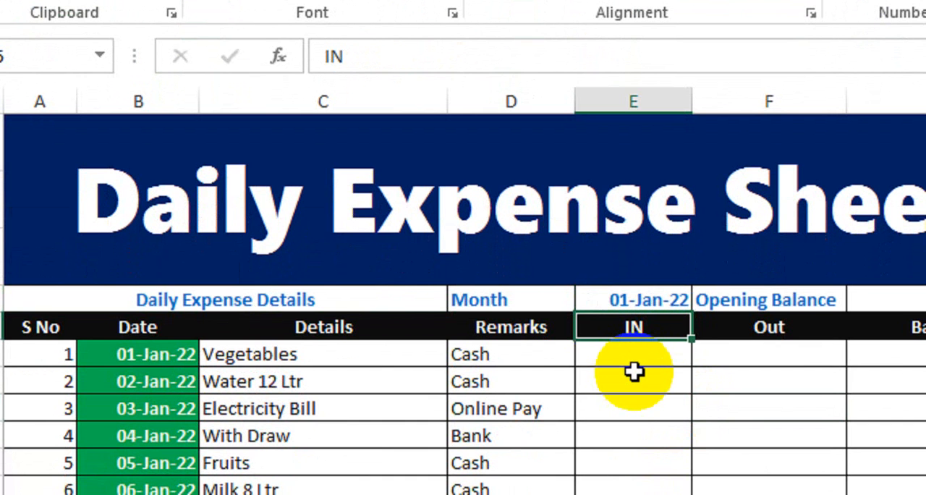
Step: Format the month cell with the 14-Mar day-month date format
{"action": "left_click", "coordinate": [655, 302]}
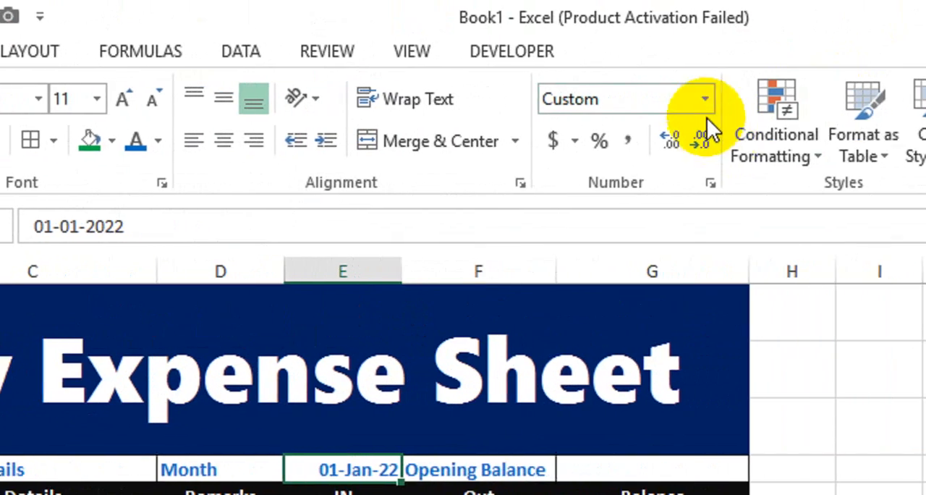
{"action": "left_click", "coordinate": [704, 107]}
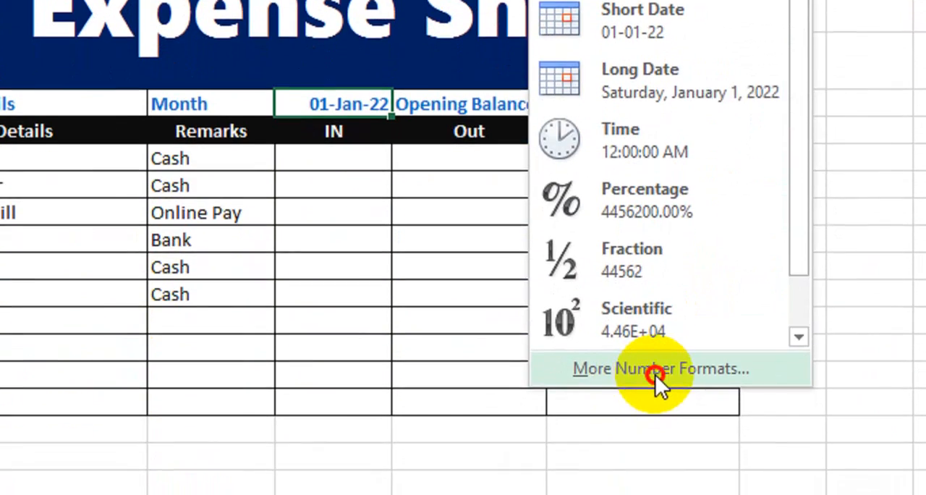
{"action": "left_click", "coordinate": [655, 391]}
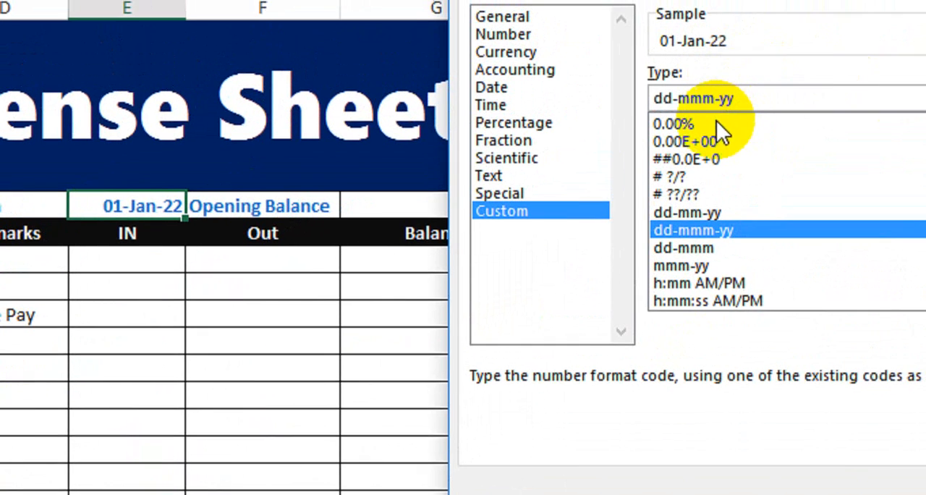
{"action": "left_click", "coordinate": [496, 87]}
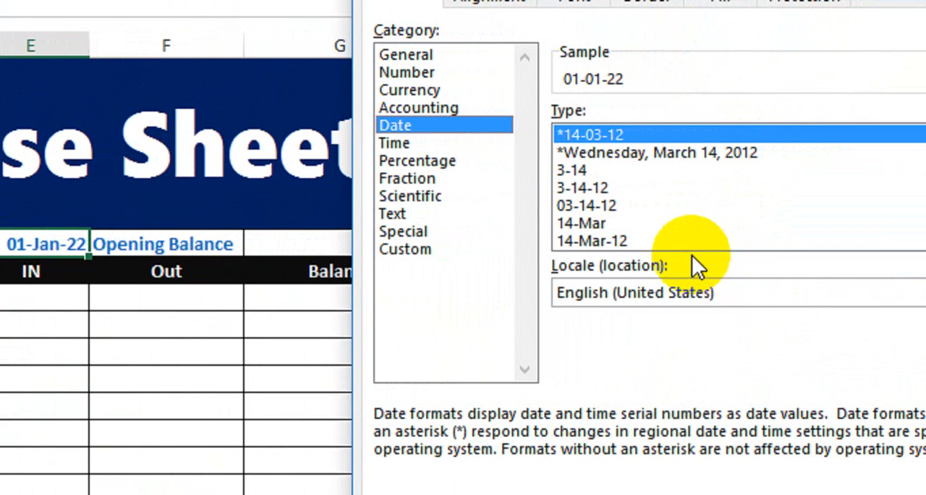
{"action": "left_click", "coordinate": [591, 223]}
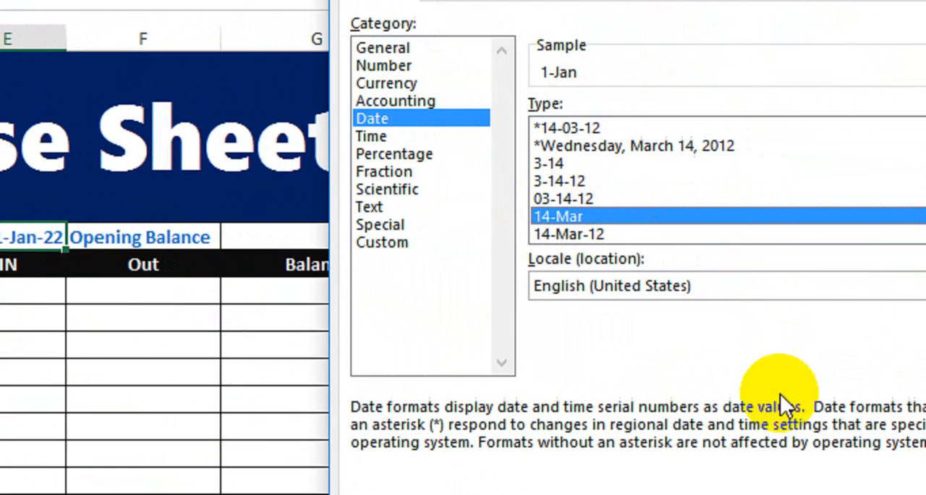
{"action": "left_click", "coordinate": [747, 439]}
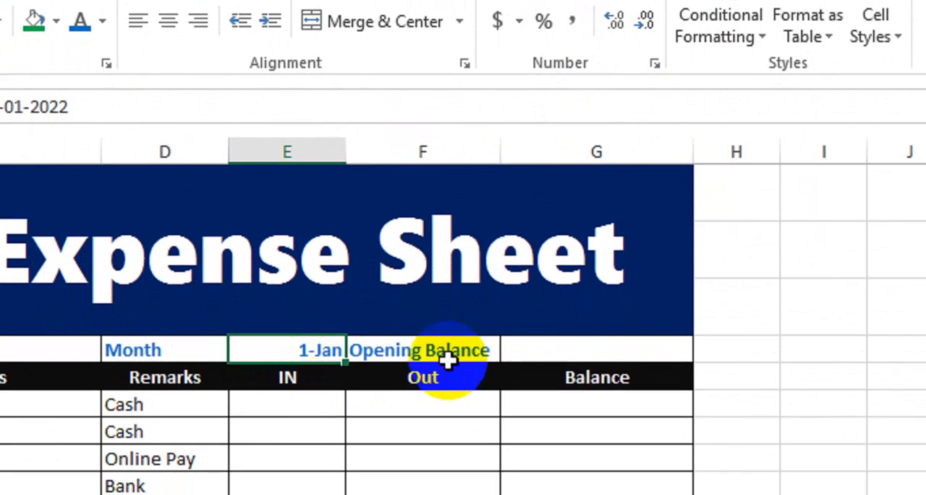
Step: Enter 25000 as the opening balance in the cell beside Opening Balance
{"action": "left_click", "coordinate": [568, 341]}
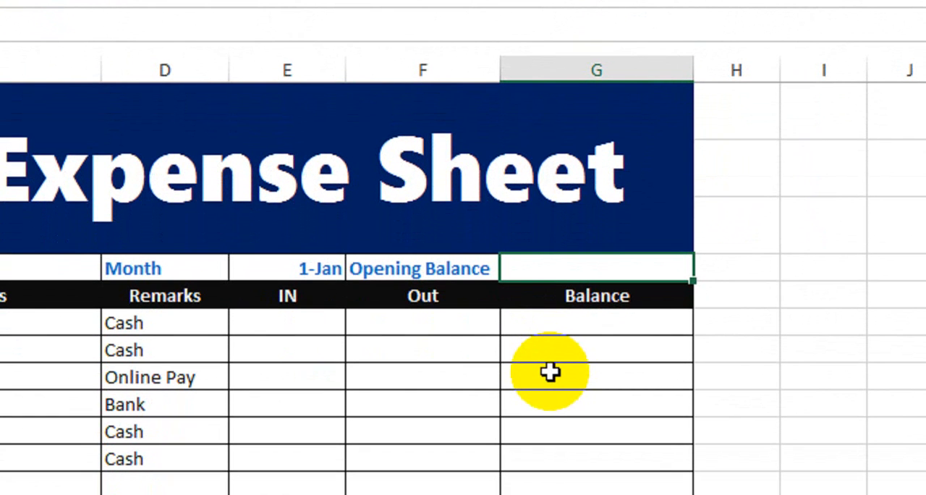
{"action": "key", "text": "Return"}
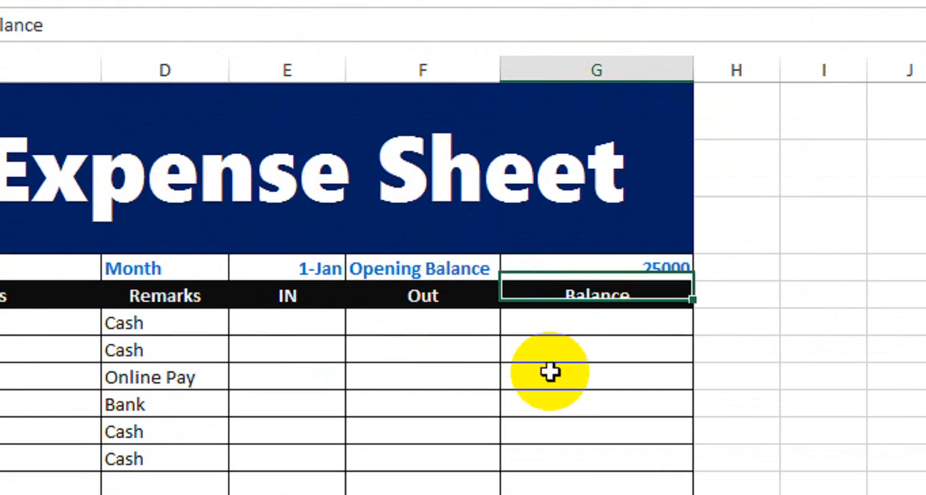
{"action": "left_click", "coordinate": [626, 266]}
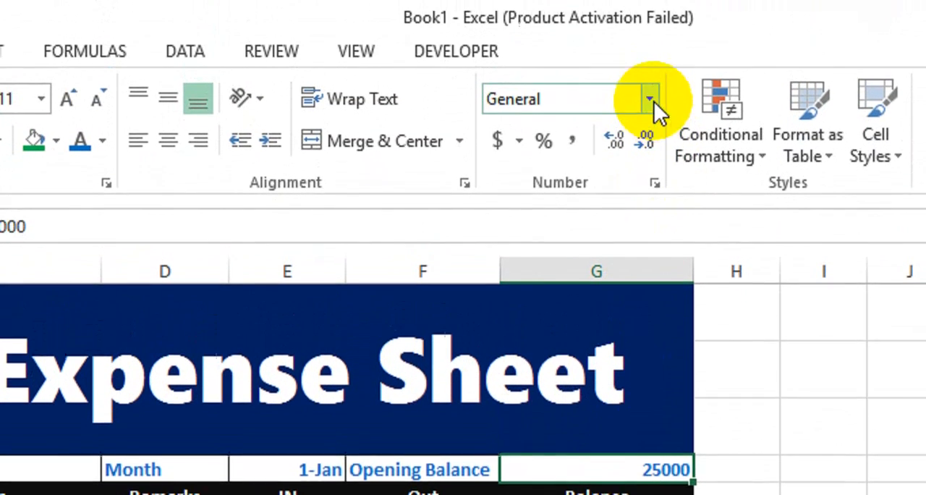
Step: Format the opening balance cell as Currency with the Rs Urdu symbol and 2 decimal places
{"action": "left_click", "coordinate": [649, 30]}
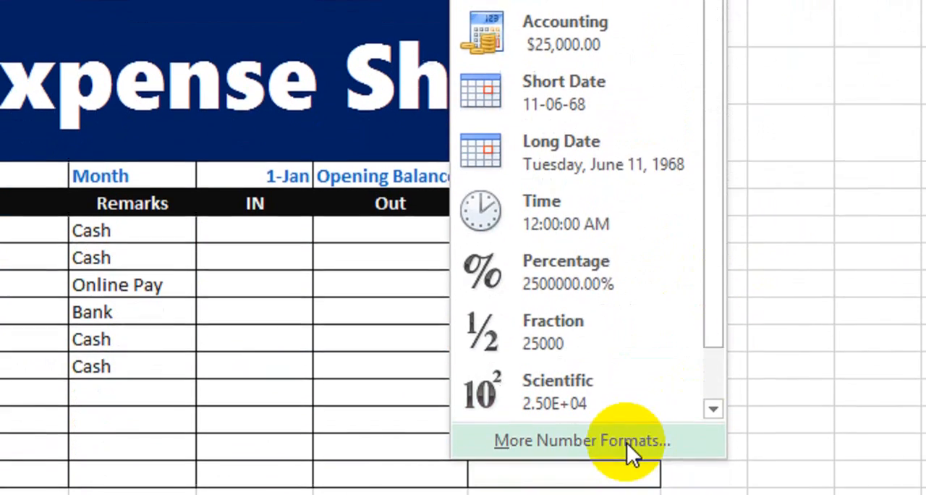
{"action": "left_click", "coordinate": [627, 444]}
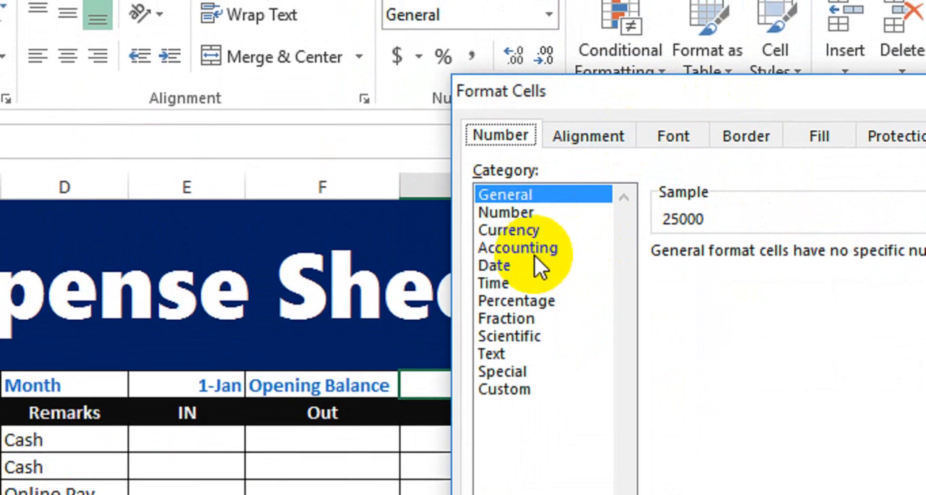
{"action": "left_click", "coordinate": [601, 117]}
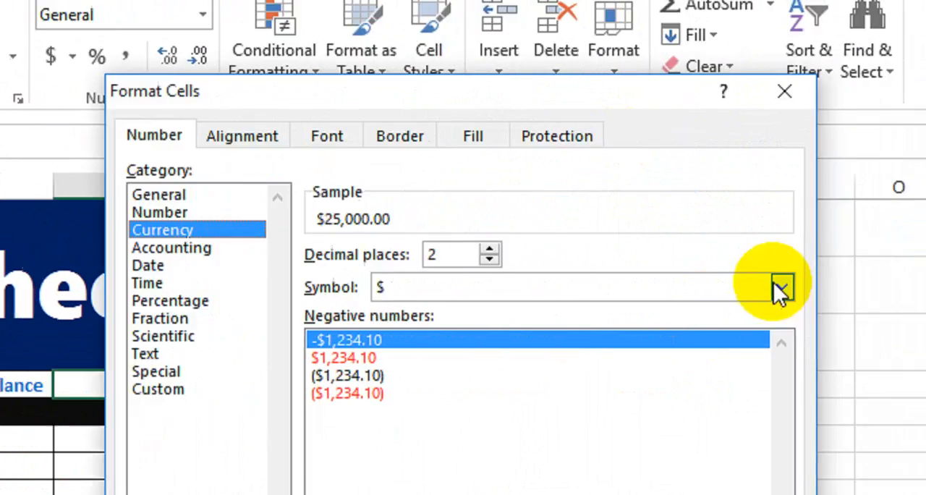
{"action": "left_click", "coordinate": [775, 290]}
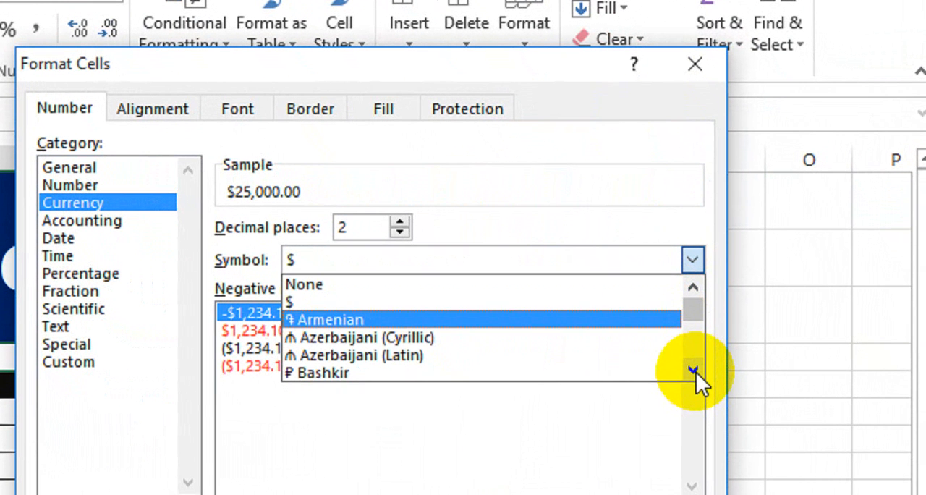
{"action": "left_click", "coordinate": [729, 397]}
{"action": "left_click", "coordinate": [729, 398]}
{"action": "left_click", "coordinate": [693, 372]}
{"action": "left_click", "coordinate": [693, 372]}
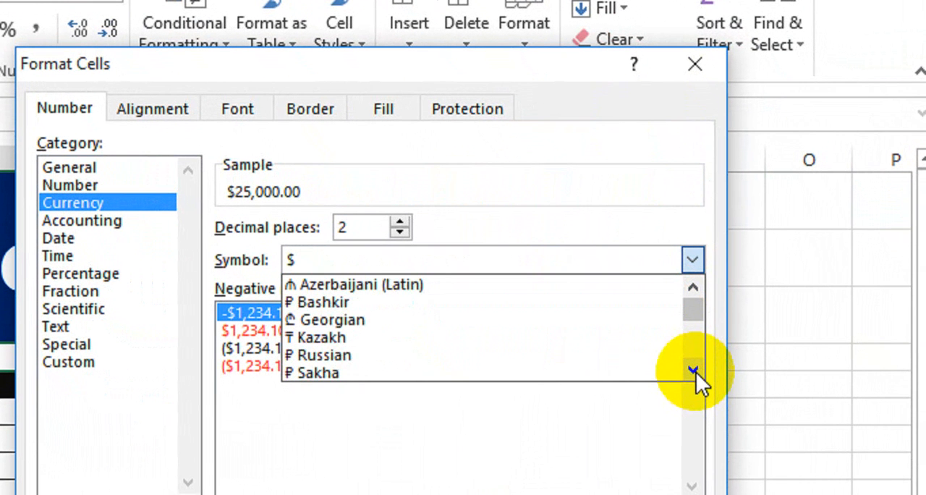
{"action": "left_click", "coordinate": [694, 372]}
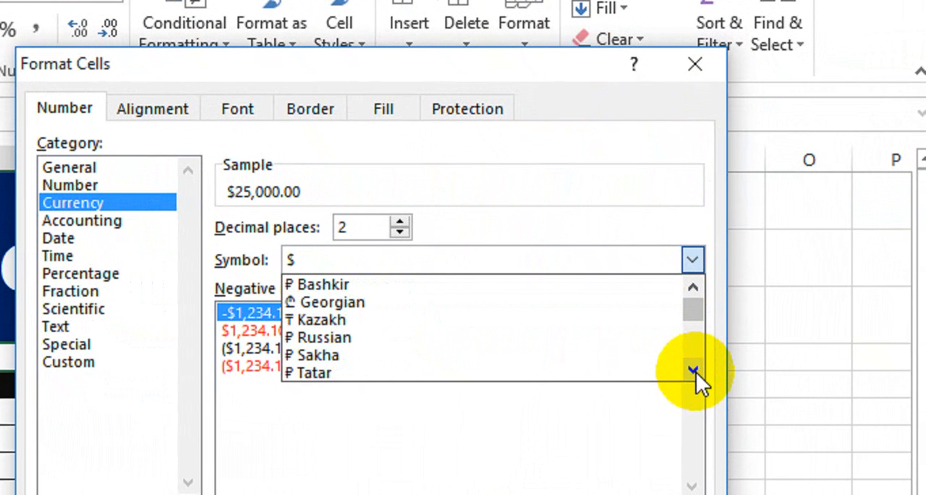
{"action": "left_click", "coordinate": [693, 372]}
{"action": "left_click", "coordinate": [693, 372]}
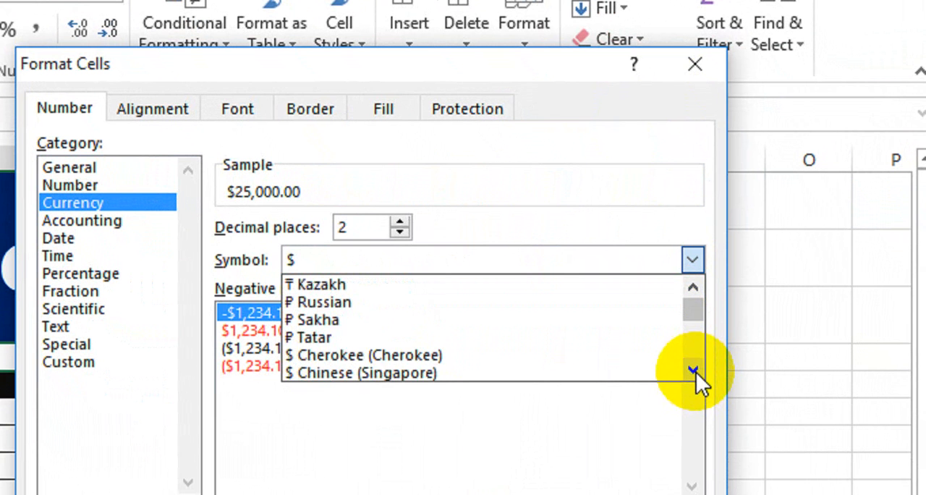
{"action": "left_click", "coordinate": [693, 372]}
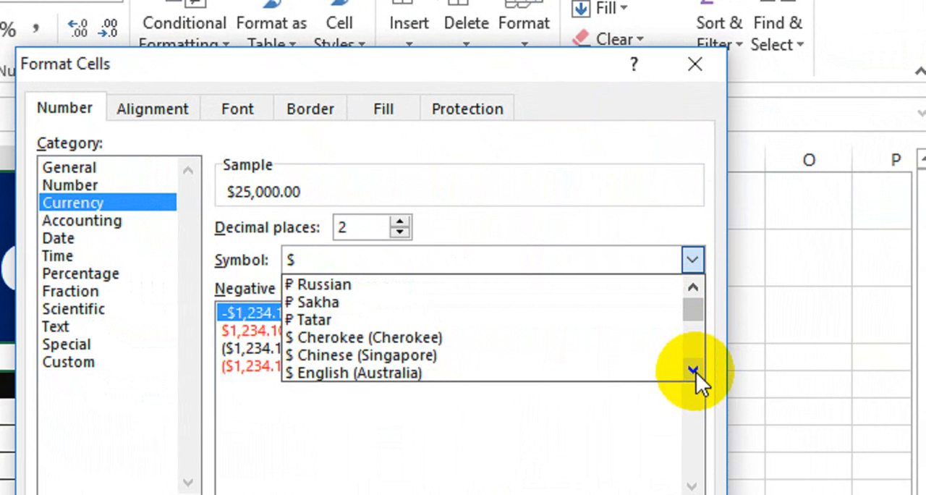
{"action": "left_click", "coordinate": [693, 372]}
{"action": "left_click", "coordinate": [694, 372]}
{"action": "left_click", "coordinate": [693, 372]}
{"action": "left_click", "coordinate": [693, 372]}
{"action": "left_click", "coordinate": [693, 372]}
{"action": "left_click", "coordinate": [693, 372]}
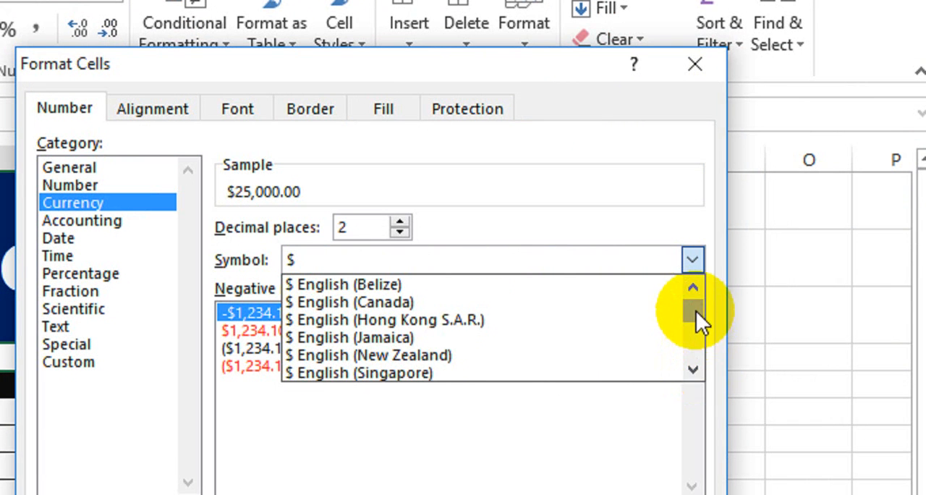
{"action": "left_click_drag", "start_coordinate": [696, 310], "coordinate": [696, 331]}
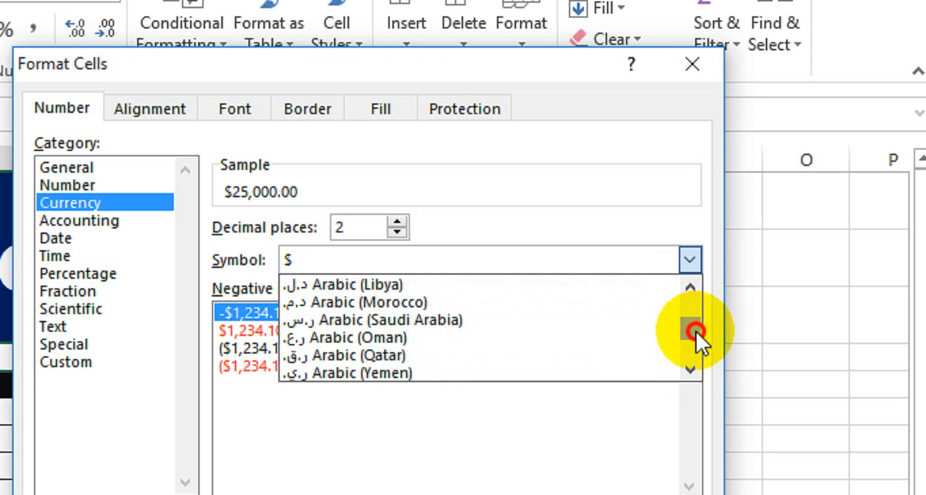
{"action": "left_click_drag", "start_coordinate": [689, 291], "coordinate": [689, 290]}
{"action": "mouse_move", "coordinate": [689, 327]}
{"action": "left_mouse_down"}
{"action": "mouse_move", "coordinate": [691, 350]}
{"action": "mouse_move", "coordinate": [691, 329]}
{"action": "left_mouse_up"}
{"action": "left_click", "coordinate": [690, 368]}
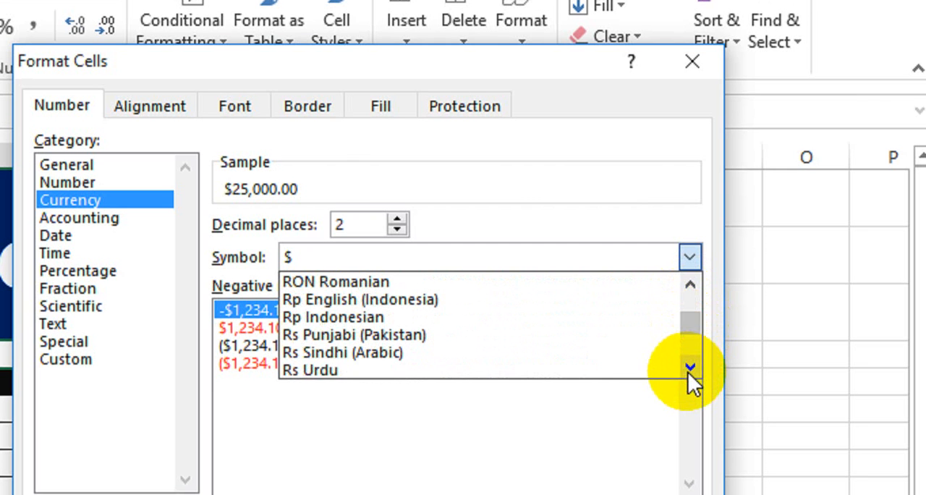
{"action": "left_click", "coordinate": [544, 368]}
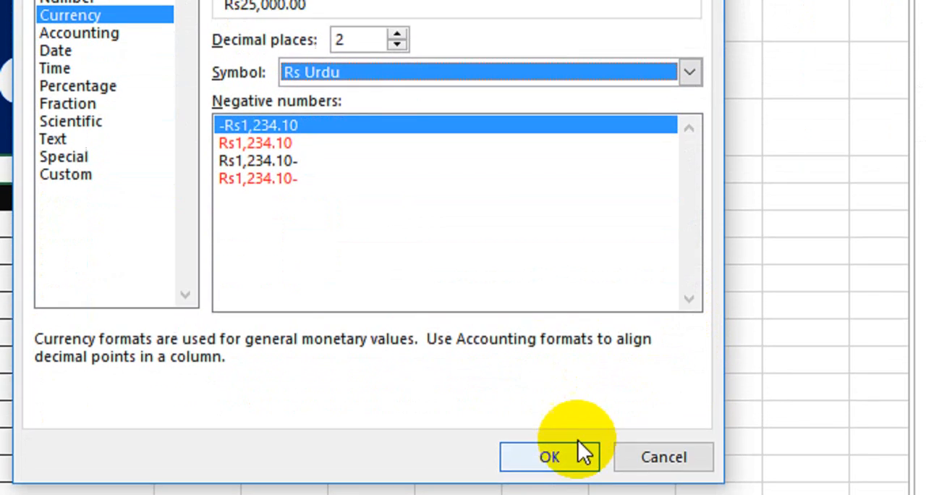
{"action": "left_click", "coordinate": [579, 453]}
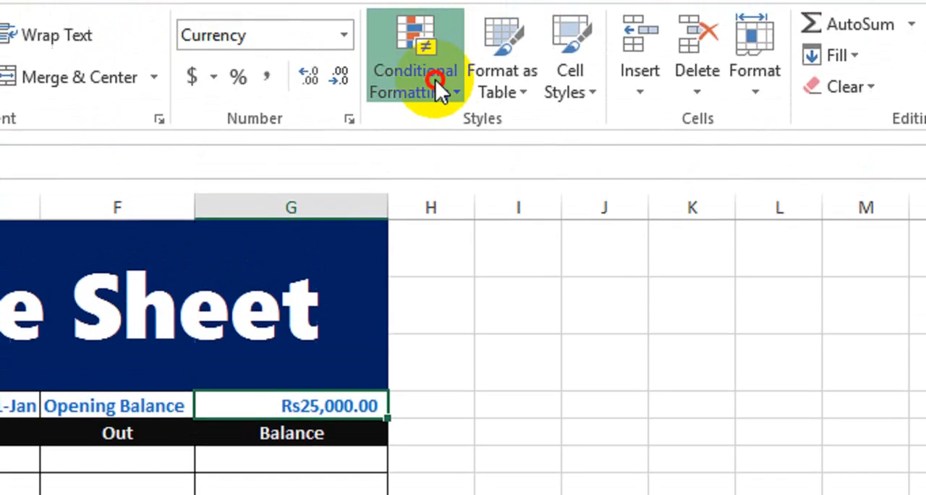
Step: Apply a four-circle shapes icon set as conditional formatting to the opening balance cell
{"action": "left_click", "coordinate": [437, 84]}
{"action": "mouse_move", "coordinate": [482, 384]}
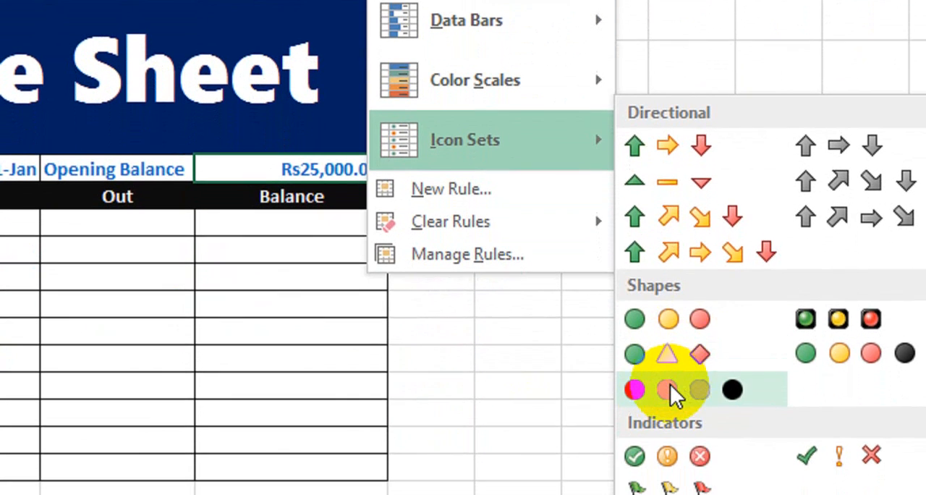
{"action": "left_click", "coordinate": [671, 387]}
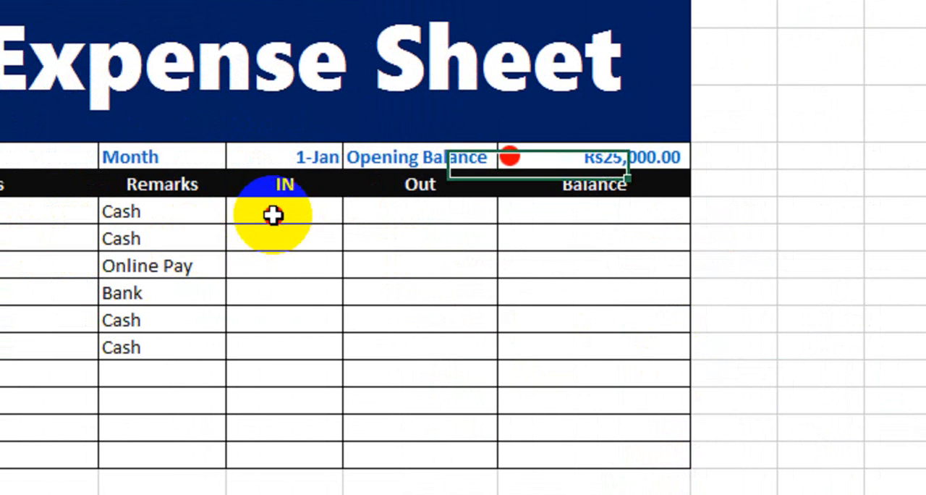
Step: Enter 12000 in the IN column for the With Draw row
{"action": "left_click", "coordinate": [273, 215]}
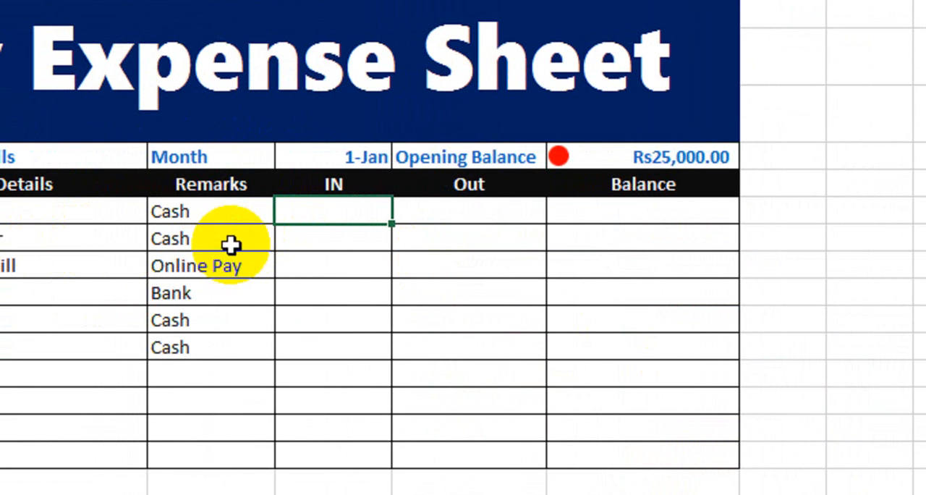
{"action": "left_click", "coordinate": [478, 219]}
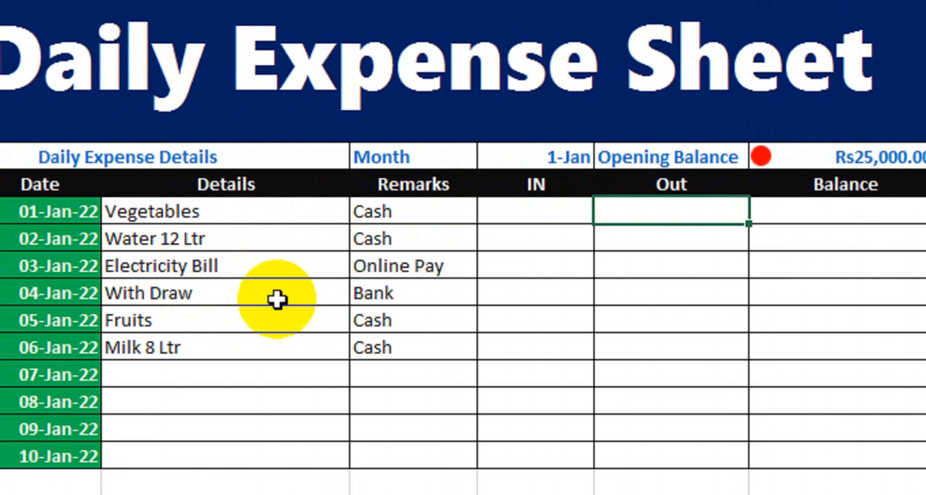
{"action": "left_click", "coordinate": [517, 297]}
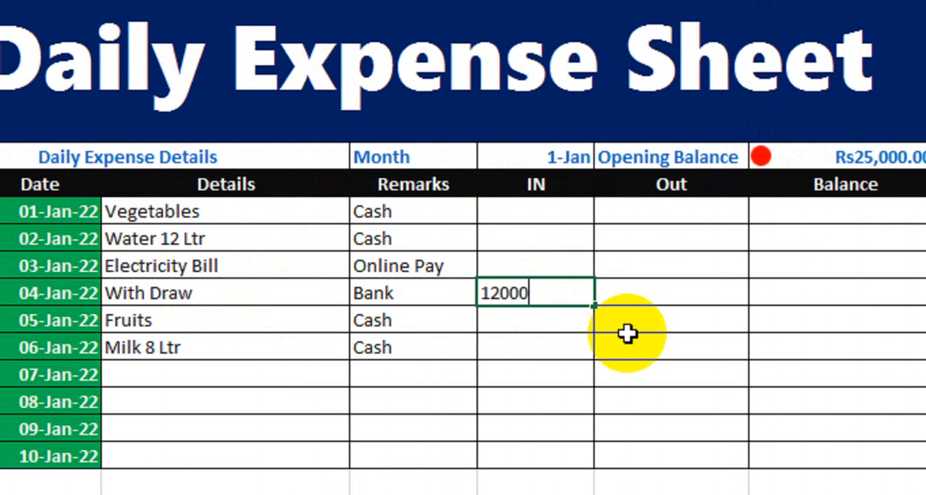
{"action": "key", "text": "Return"}
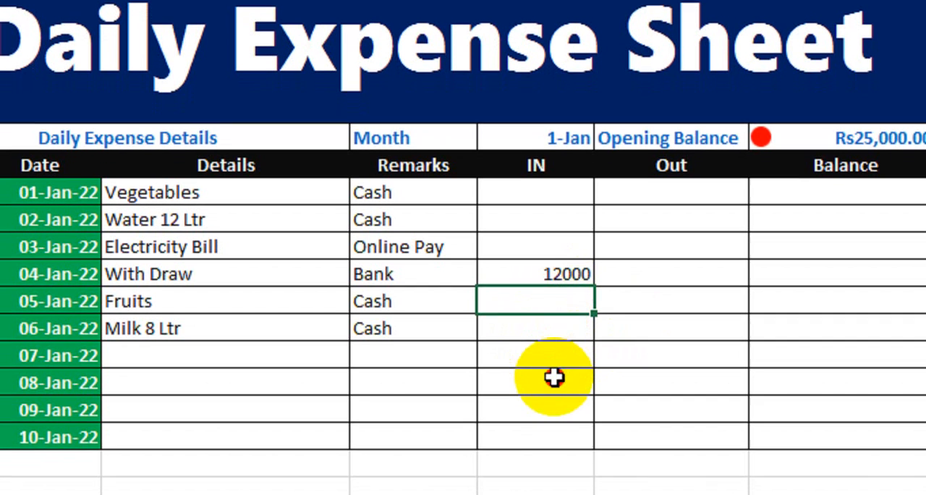
Step: Enter Out amounts 200, 600, 3000, 250 and 320 for the Vegetables, Water, Electricity Bill, Fruits and Milk rows
{"action": "left_click", "coordinate": [553, 376]}
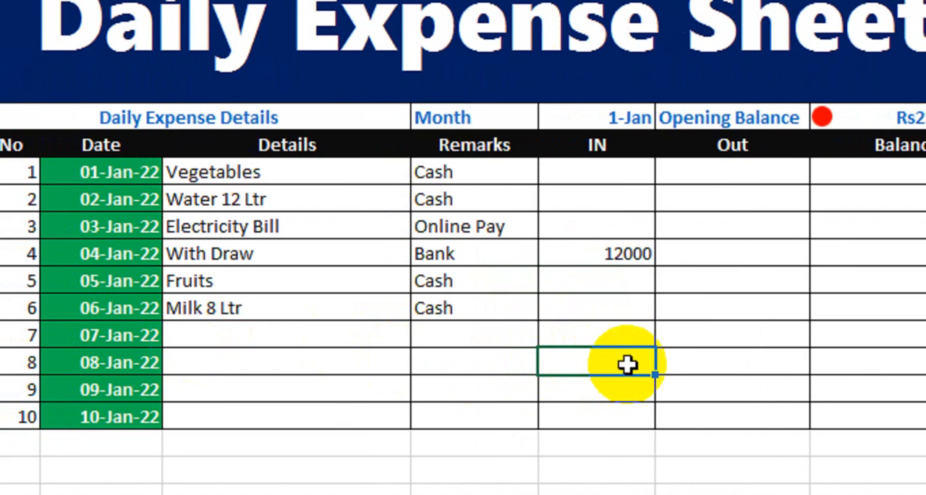
{"action": "left_click", "coordinate": [695, 172]}
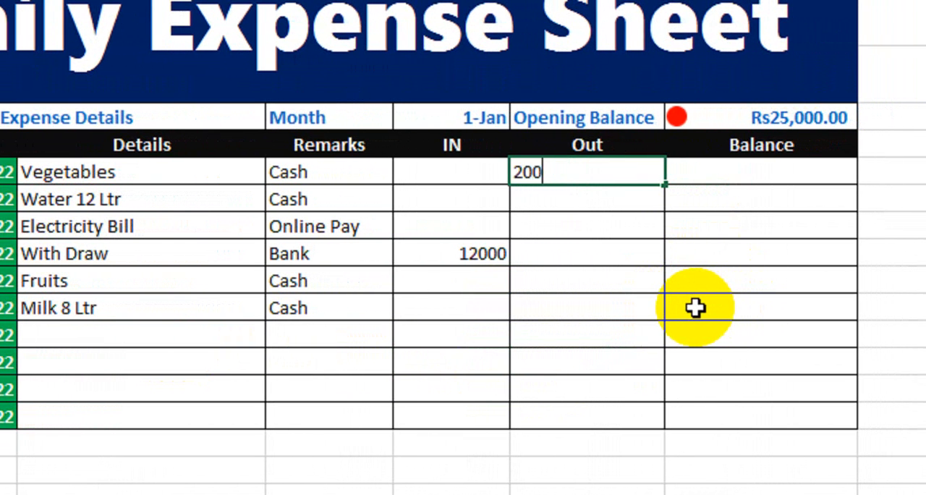
{"action": "key", "text": "Return"}
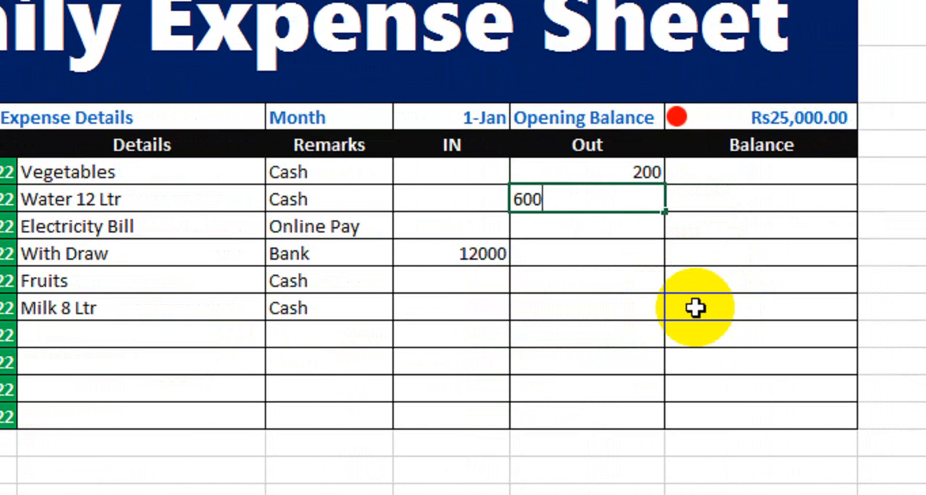
{"action": "key", "text": "Return"}
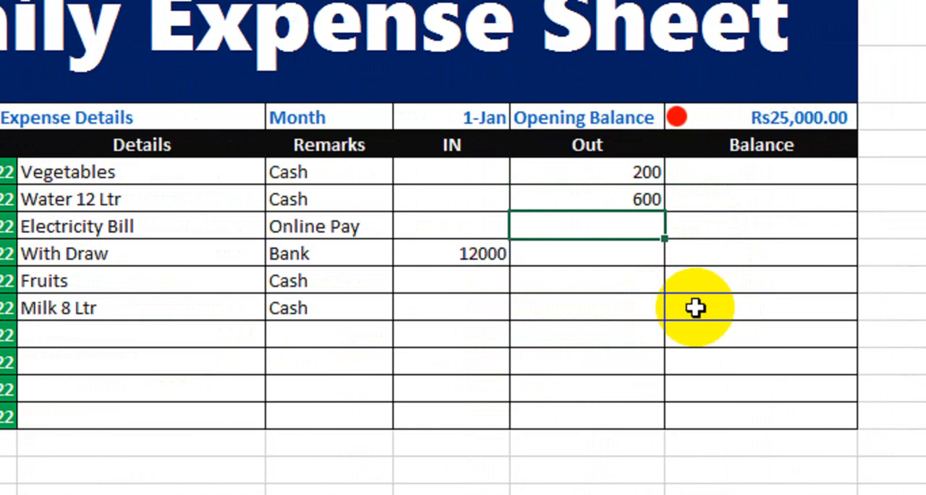
{"action": "key", "text": "Return"}
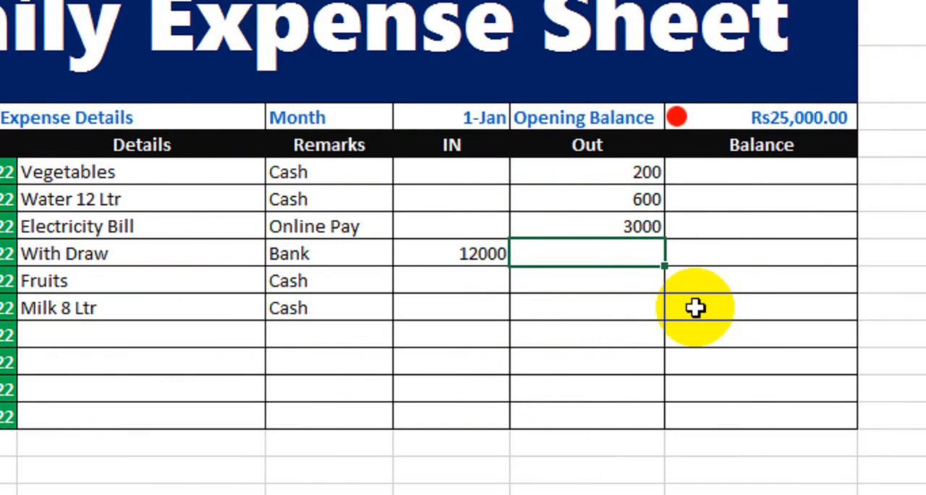
{"action": "key", "text": "Return"}
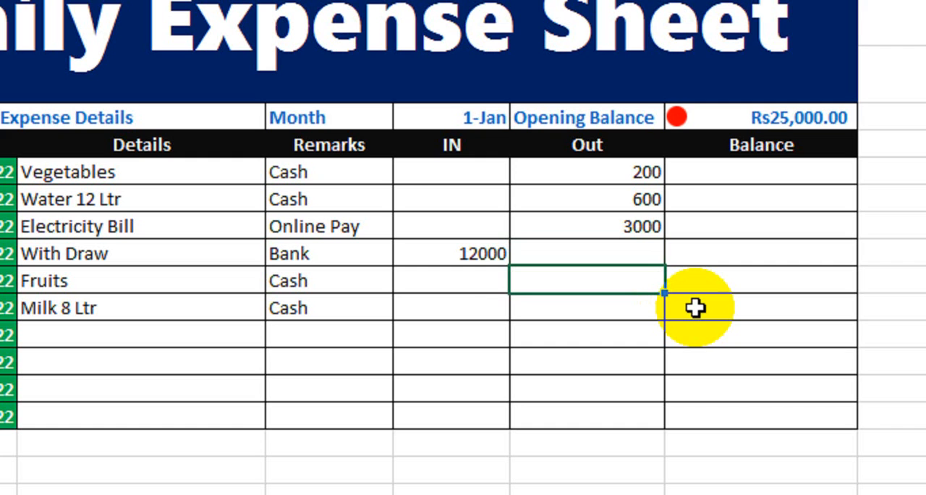
{"action": "type", "text": "250"}
{"action": "key", "text": "Return"}
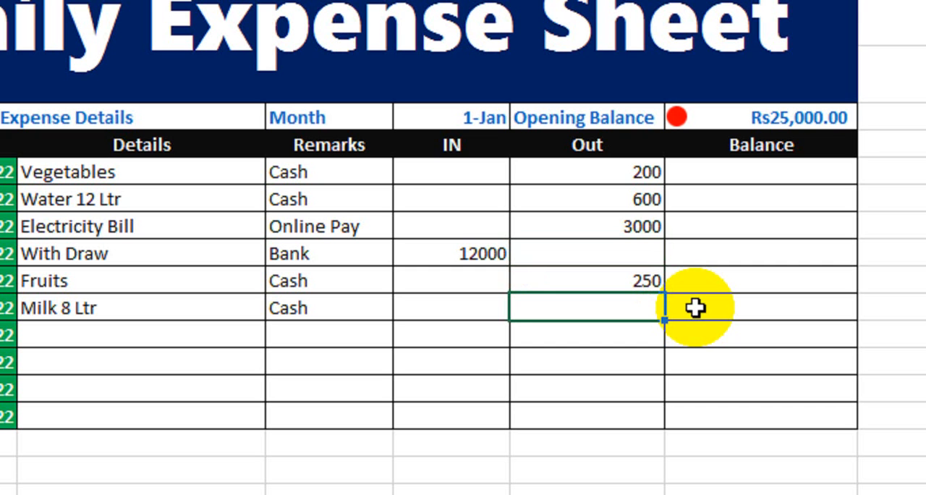
{"action": "type", "text": "320"}
{"action": "key", "text": "Return"}
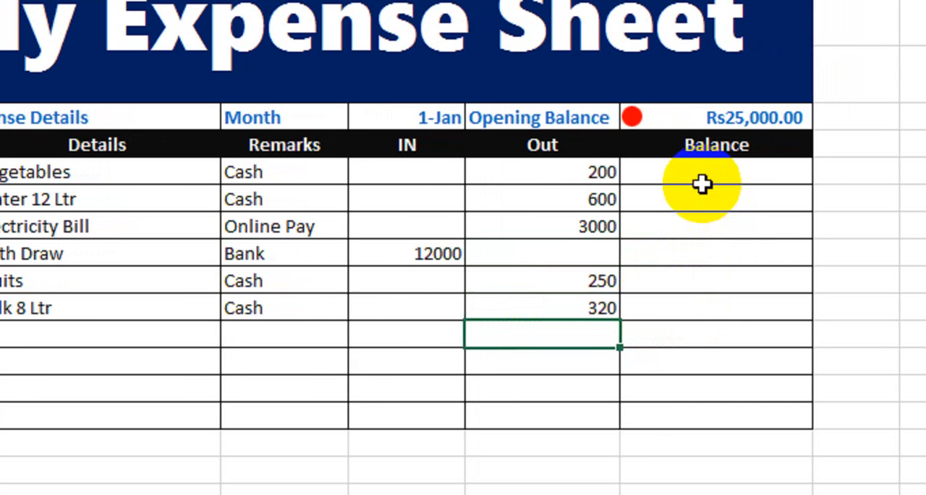
Step: In the first Balance cell, enter a formula adding the opening balance and IN amount and subtracting the Out amount
{"action": "left_click", "coordinate": [738, 177]}
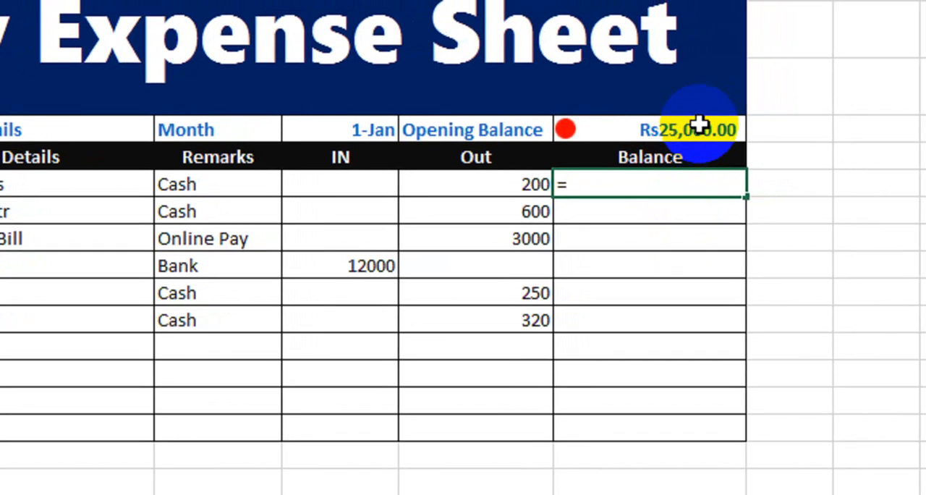
{"action": "left_click", "coordinate": [699, 129]}
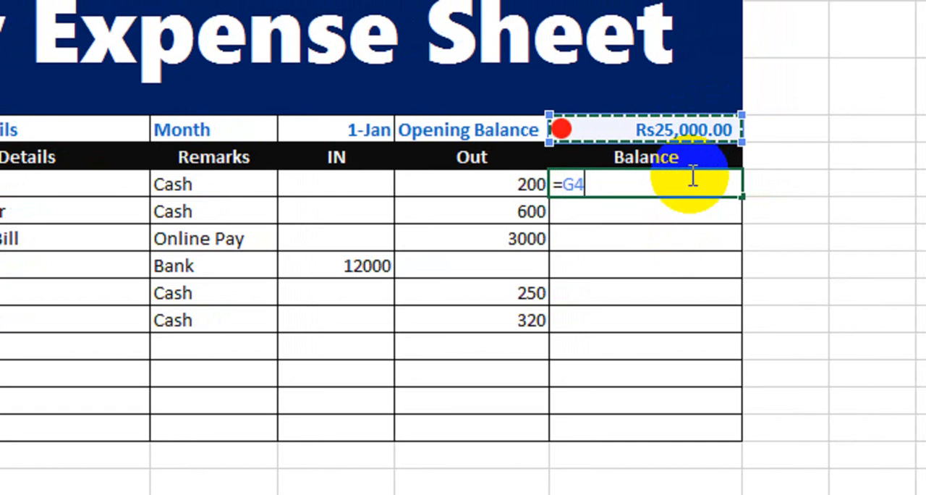
{"action": "type", "text": "+"}
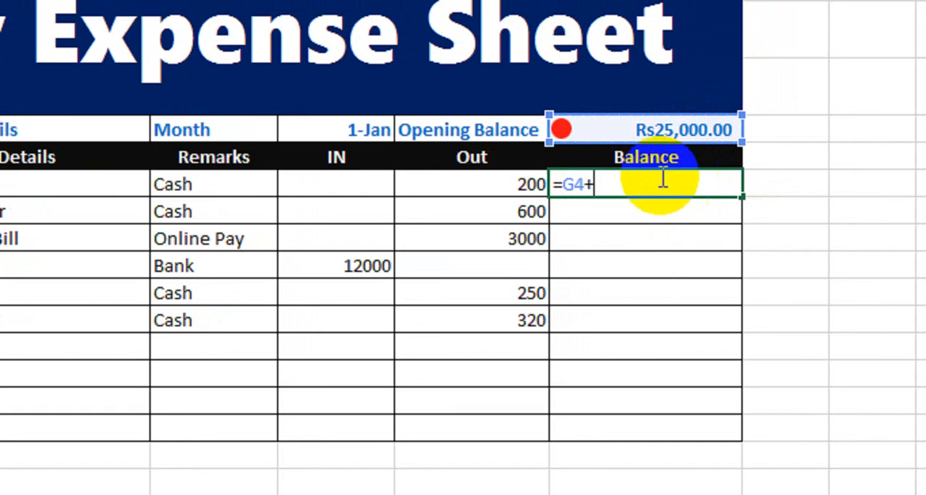
{"action": "left_click", "coordinate": [333, 185]}
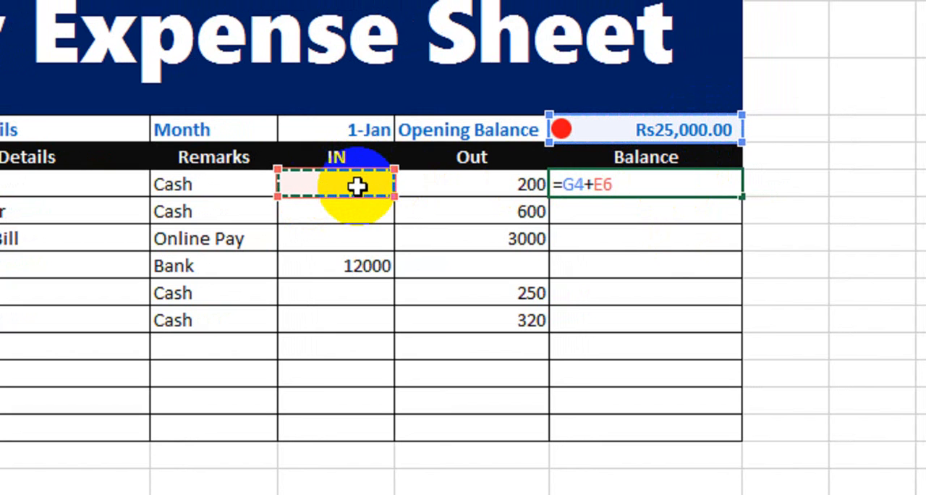
{"action": "type", "text": "-"}
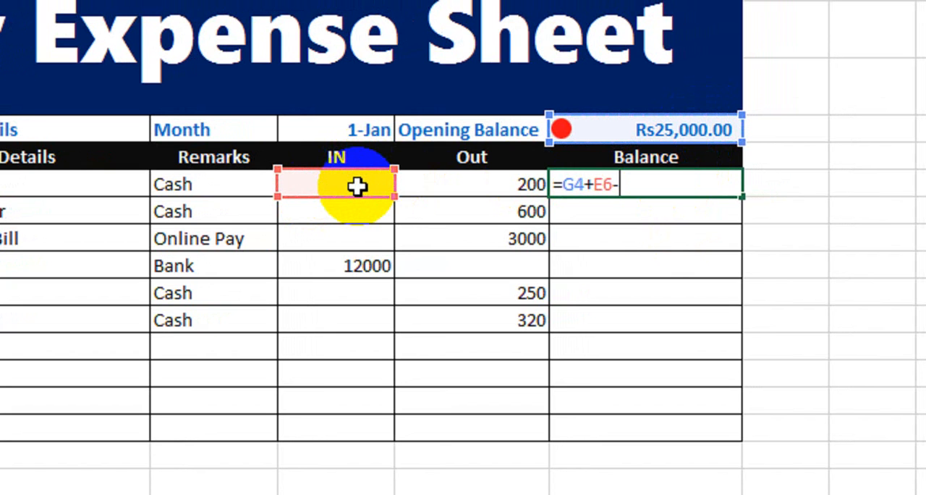
{"action": "left_click", "coordinate": [475, 187]}
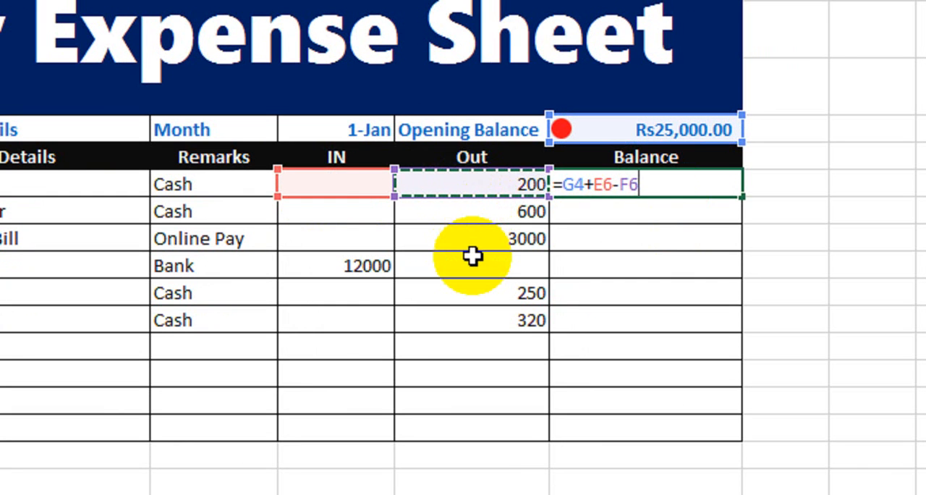
{"action": "key", "text": "Return"}
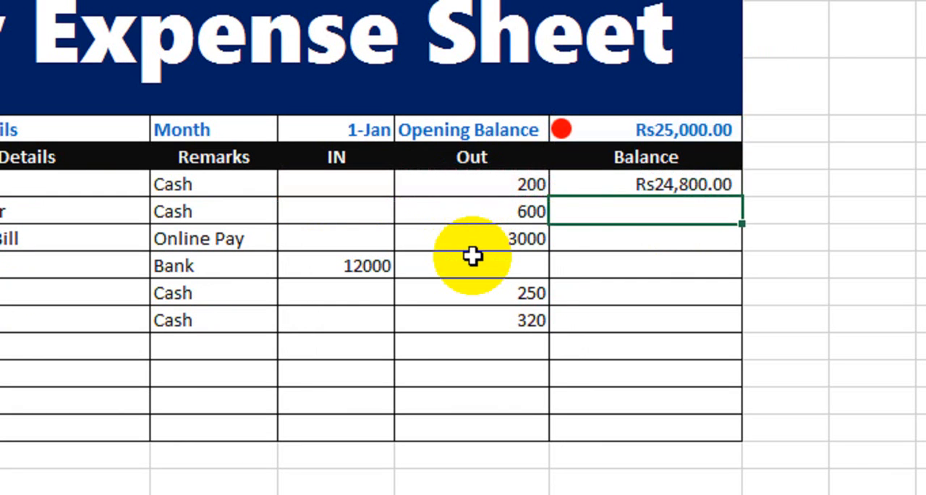
{"action": "left_click", "coordinate": [605, 186]}
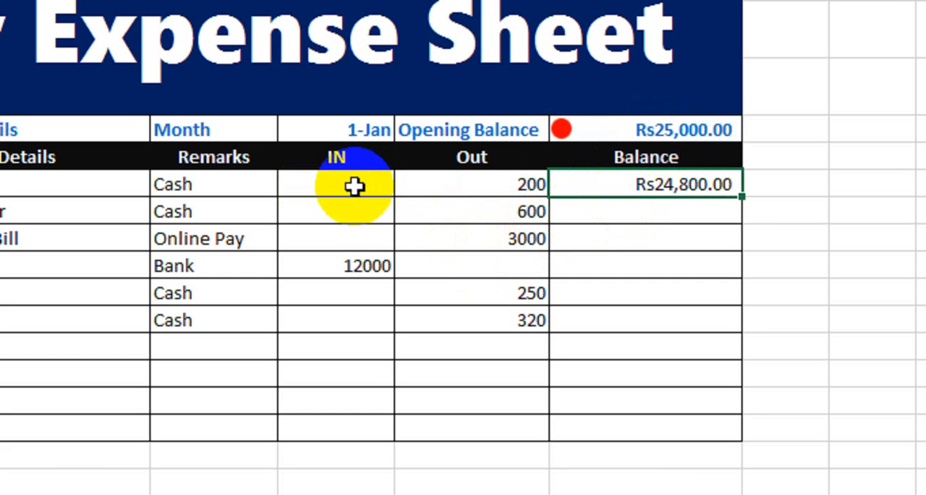
Step: In the second Balance cell, enter a formula adding the previous balance and its IN amount and subtracting its Out amount
{"action": "left_click", "coordinate": [442, 186]}
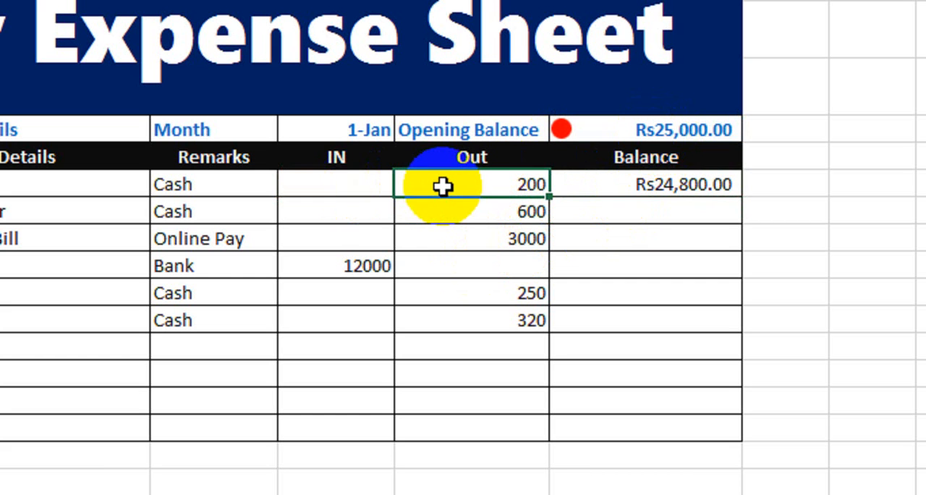
{"action": "left_click", "coordinate": [624, 197]}
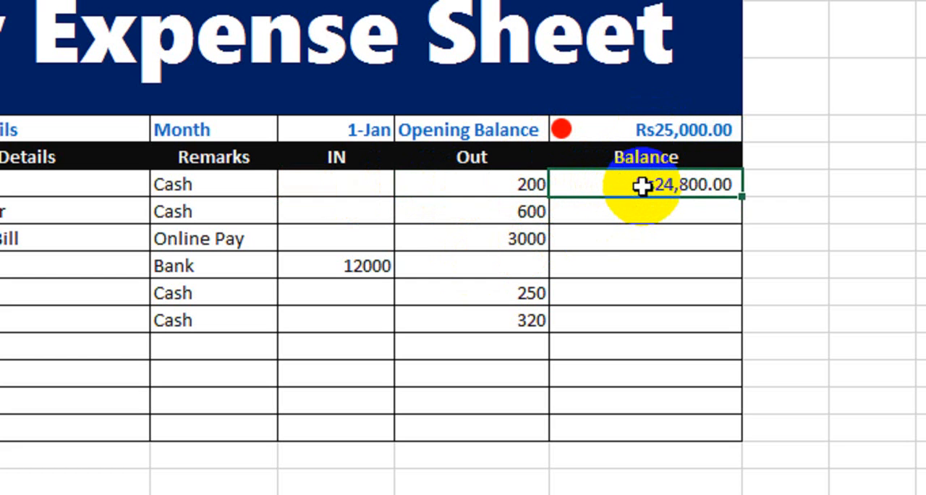
{"action": "left_click", "coordinate": [662, 131]}
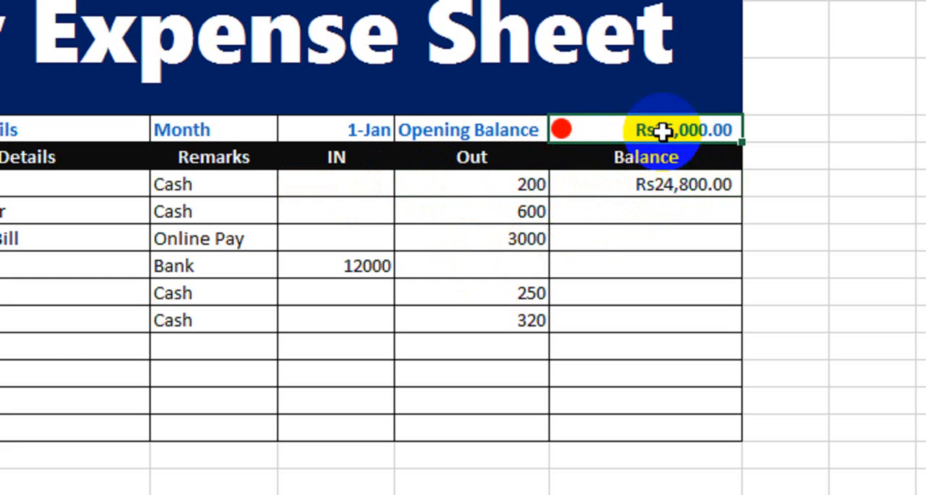
{"action": "left_click", "coordinate": [652, 185]}
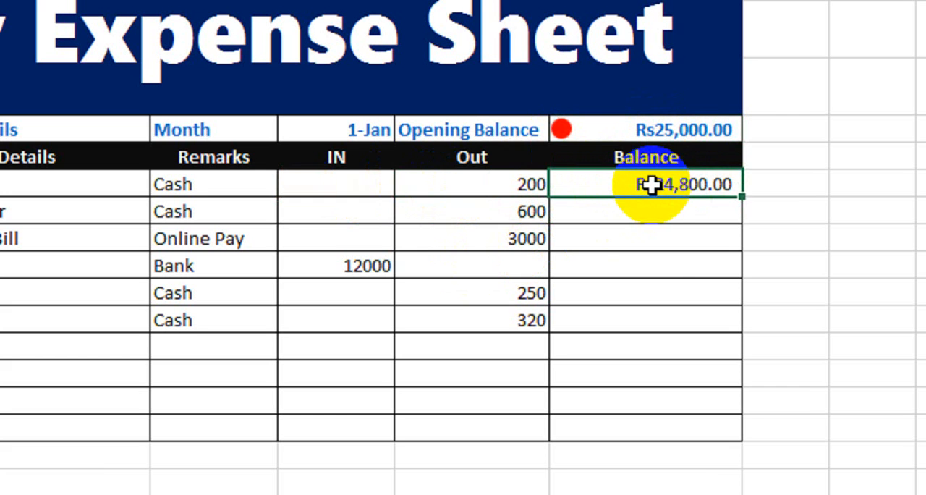
{"action": "left_click", "coordinate": [653, 212]}
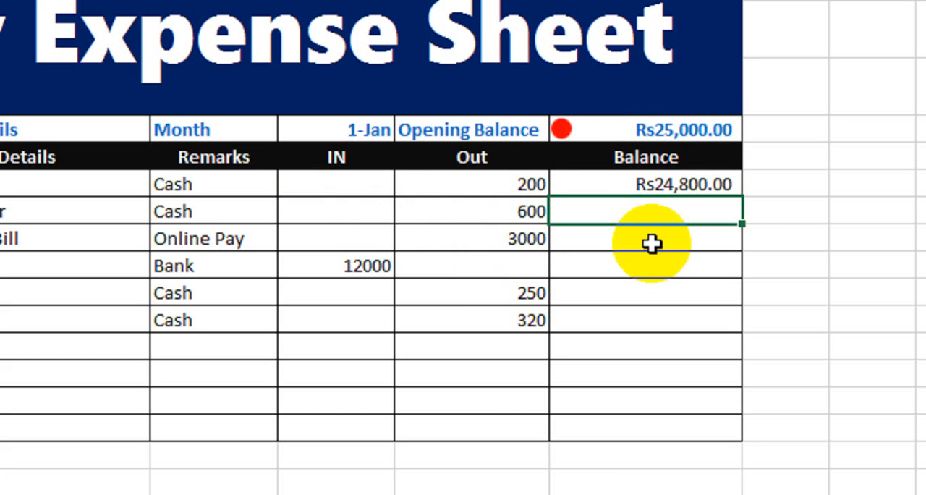
{"action": "type", "text": "="}
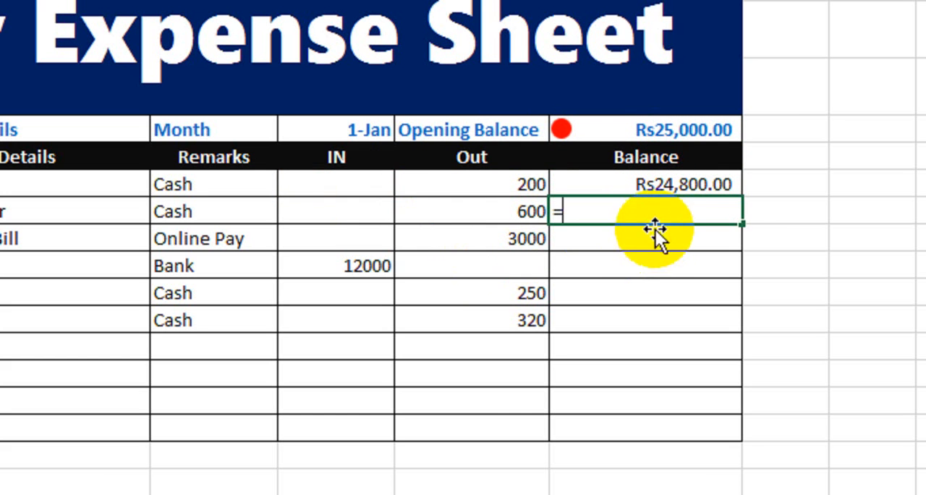
{"action": "left_click", "coordinate": [657, 183]}
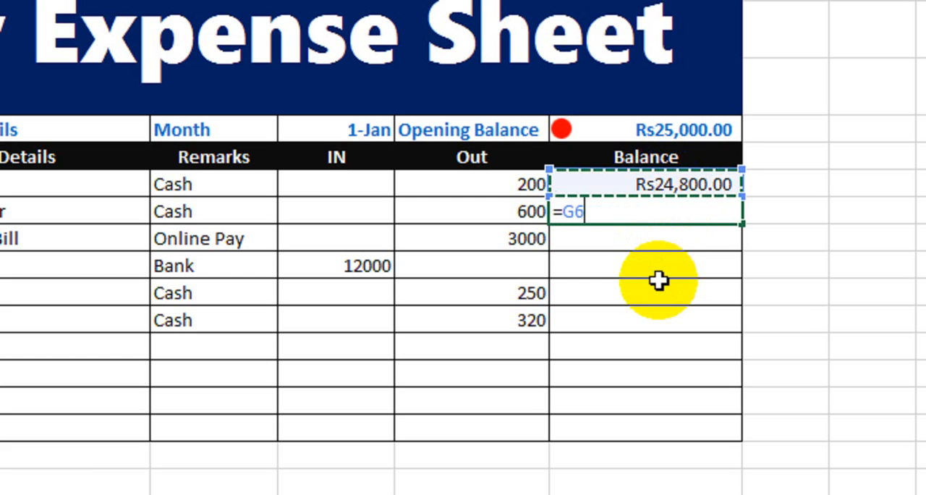
{"action": "type", "text": "+"}
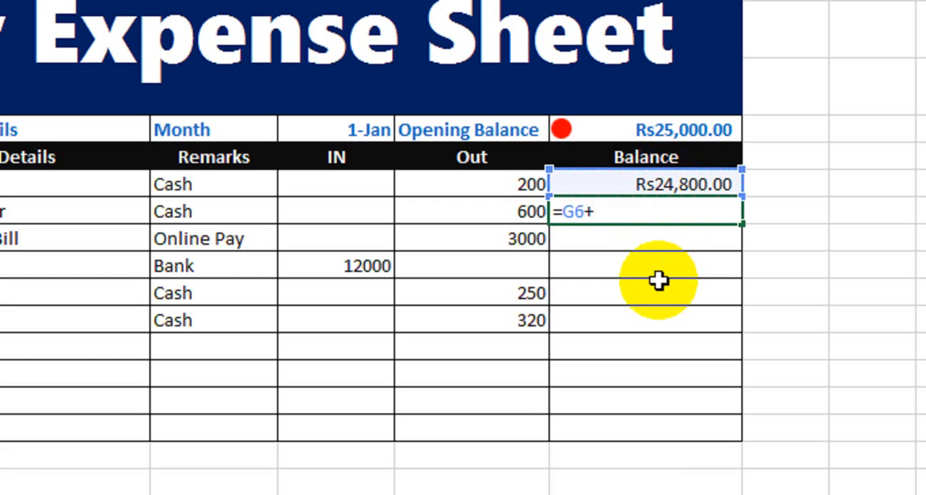
{"action": "left_click", "coordinate": [359, 208]}
{"action": "type", "text": "-"}
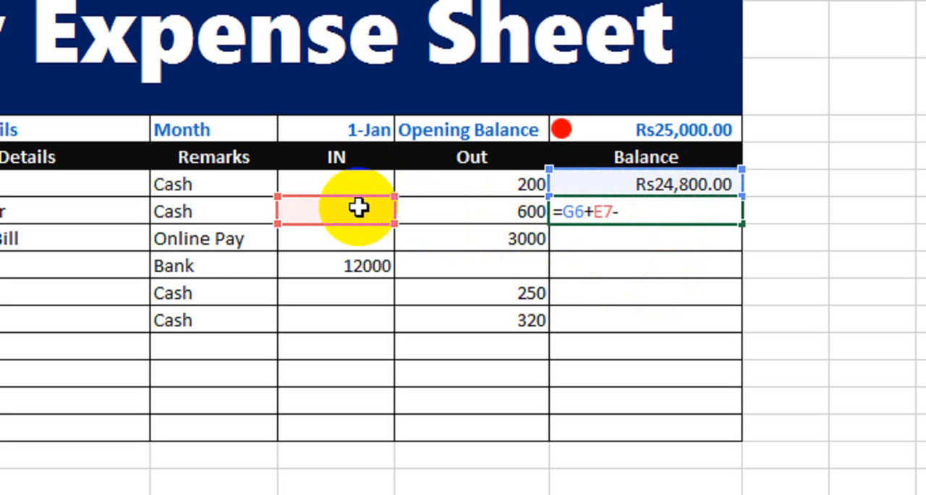
{"action": "left_click", "coordinate": [432, 215]}
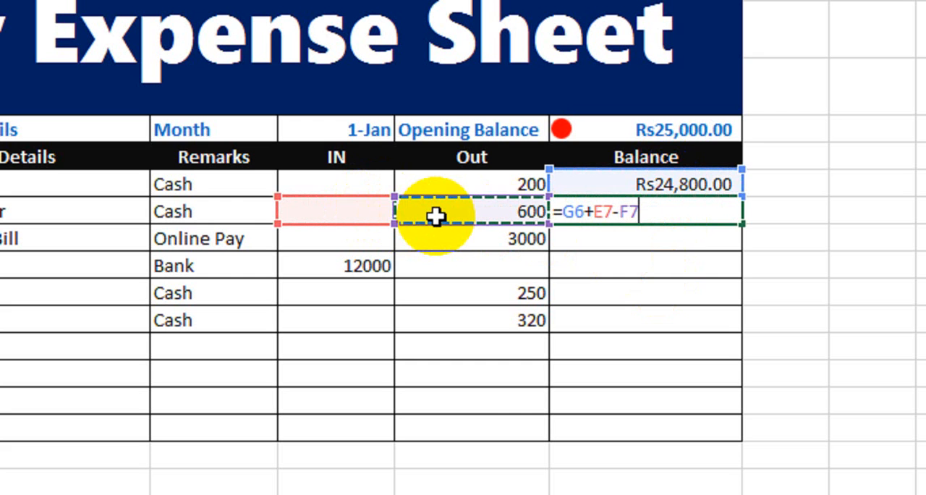
{"action": "key", "text": "Return"}
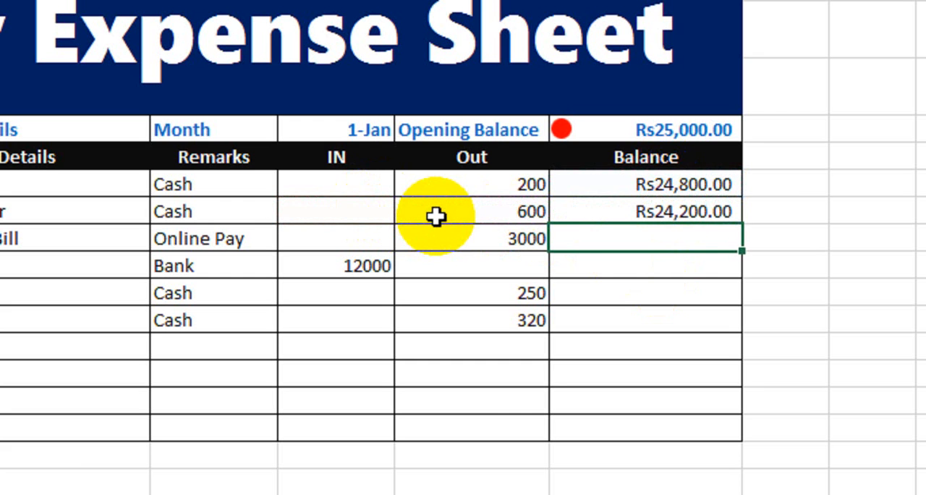
Step: Fill the running balance formula down the remaining Balance cells of the table
{"action": "left_click", "coordinate": [599, 209]}
{"action": "left_click", "coordinate": [672, 184]}
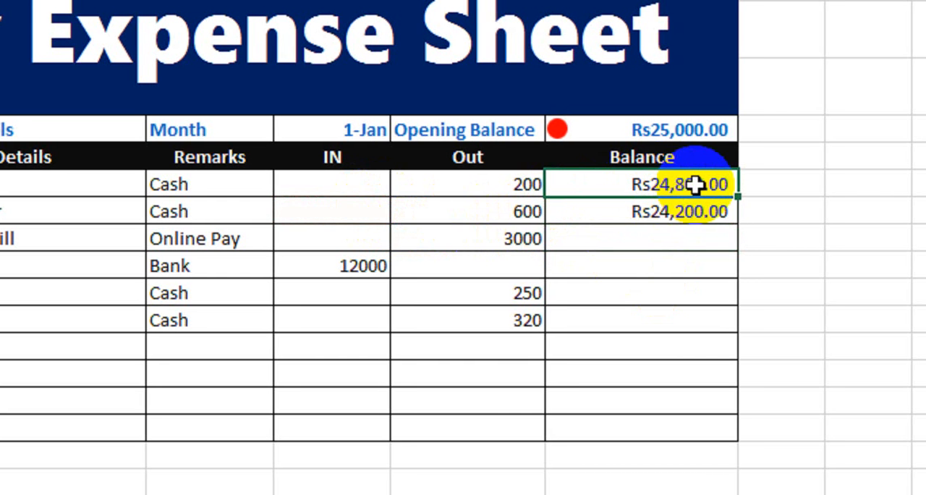
{"action": "left_click", "coordinate": [648, 211]}
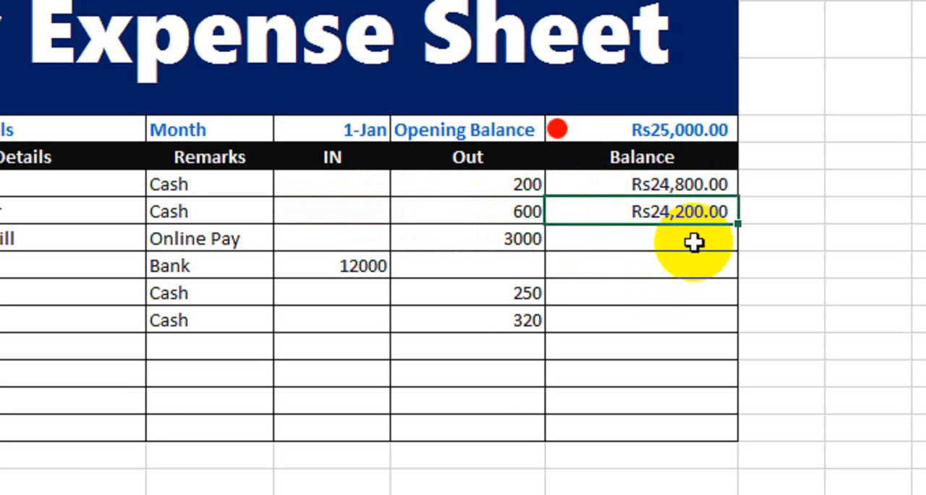
{"action": "double_click", "coordinate": [738, 224]}
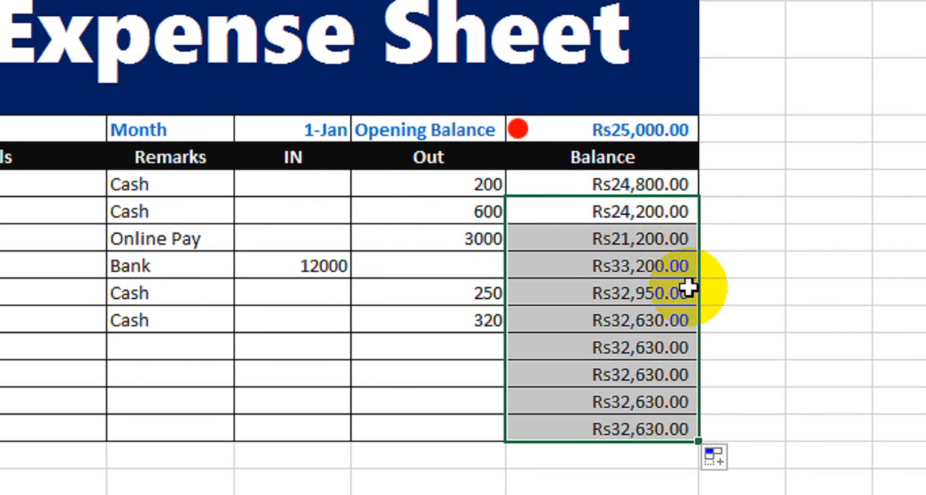
Step: Inspect the filled balance formulas in the lower rows of the Balance column
{"action": "left_click", "coordinate": [572, 241]}
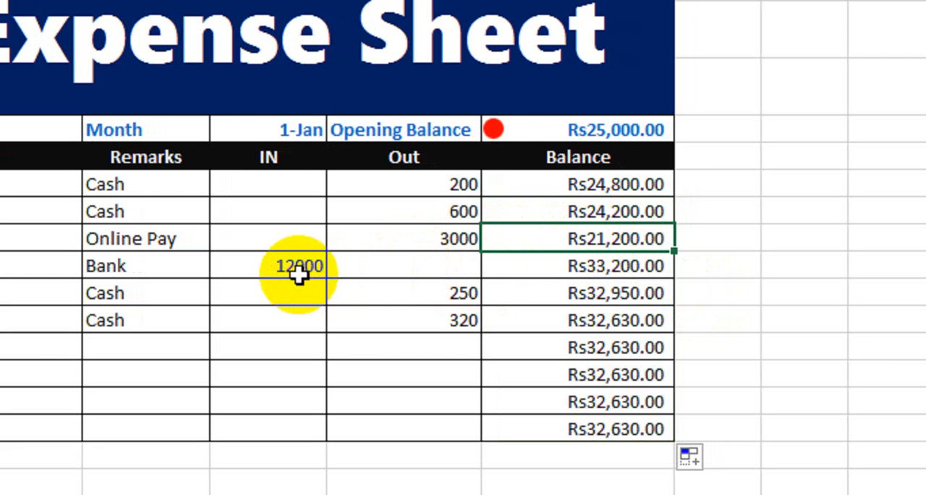
{"action": "left_click", "coordinate": [549, 269]}
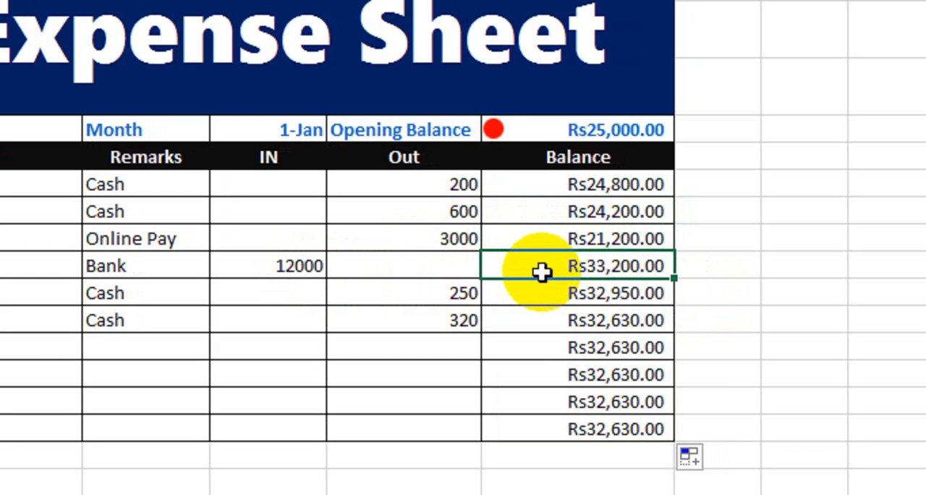
{"action": "left_click", "coordinate": [467, 290]}
{"action": "double_click", "coordinate": [569, 292]}
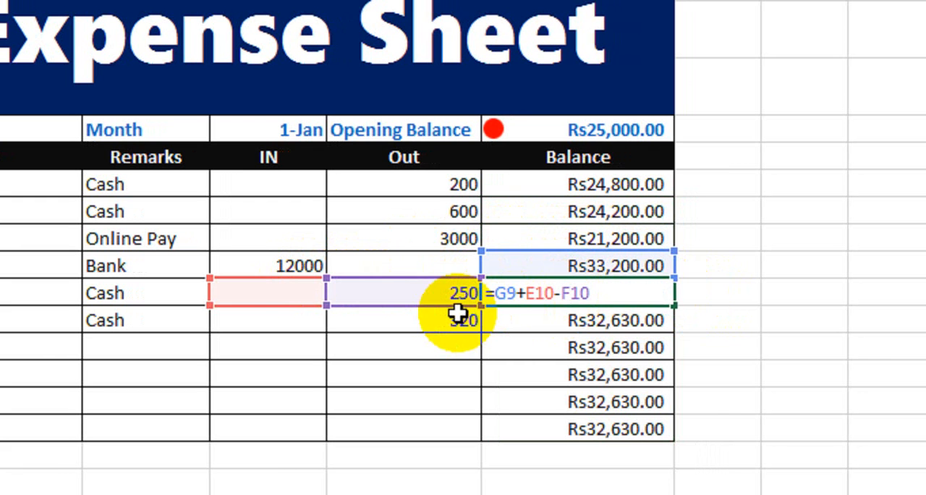
{"action": "key", "text": "Return"}
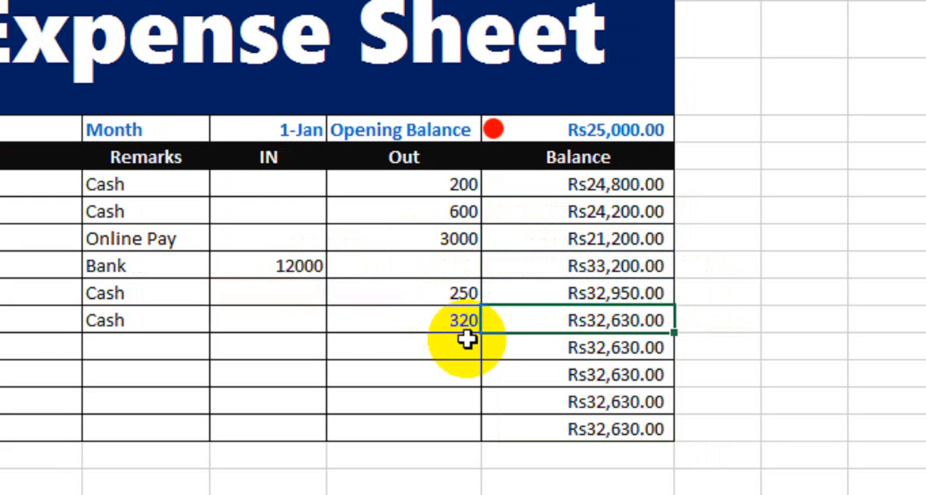
{"action": "left_click", "coordinate": [438, 326]}
{"action": "left_click", "coordinate": [534, 317]}
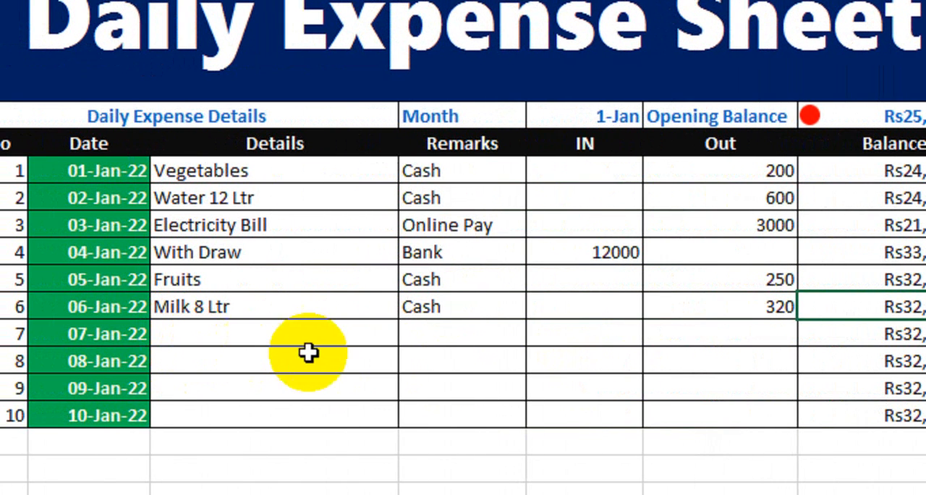
Step: Enter 2000 in the IN column for the 07-Jan row
{"action": "left_click", "coordinate": [572, 334]}
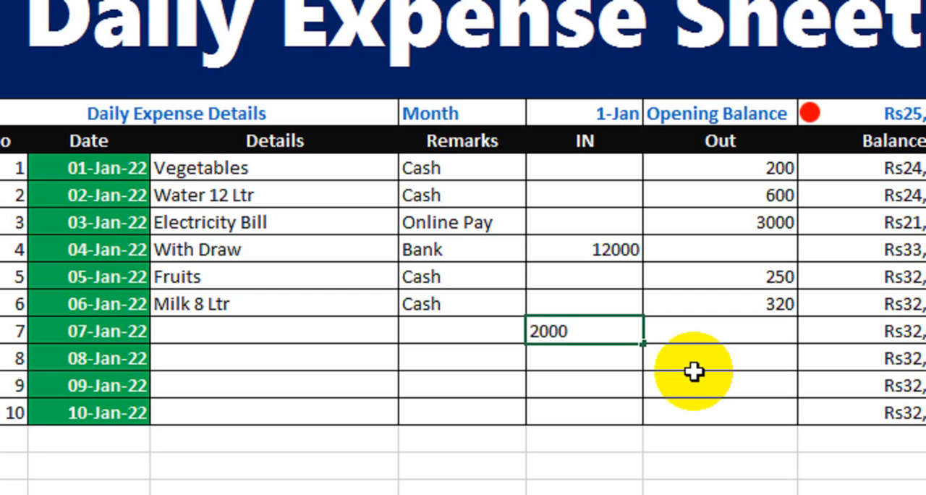
{"action": "key", "text": "Return"}
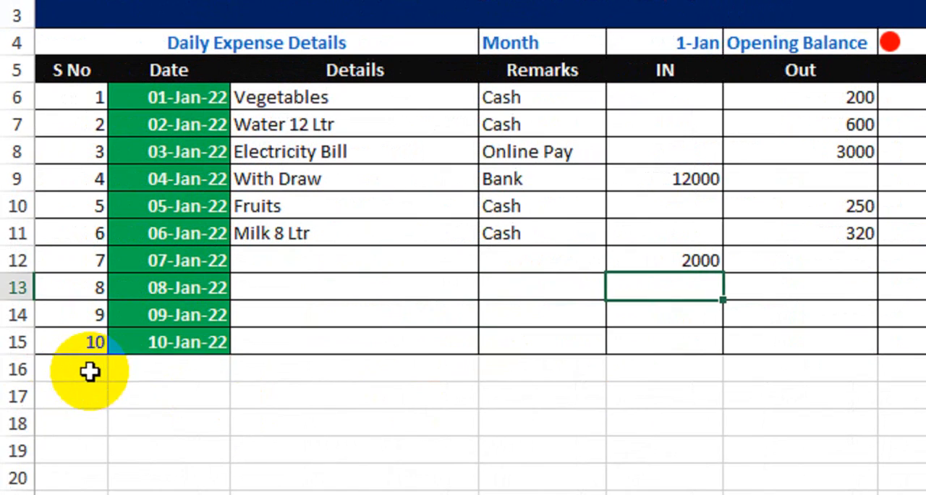
Step: Merge and center the cells across the row below the table and enter the label Balance
{"action": "left_click_drag", "start_coordinate": [144, 370], "coordinate": [329, 371]}
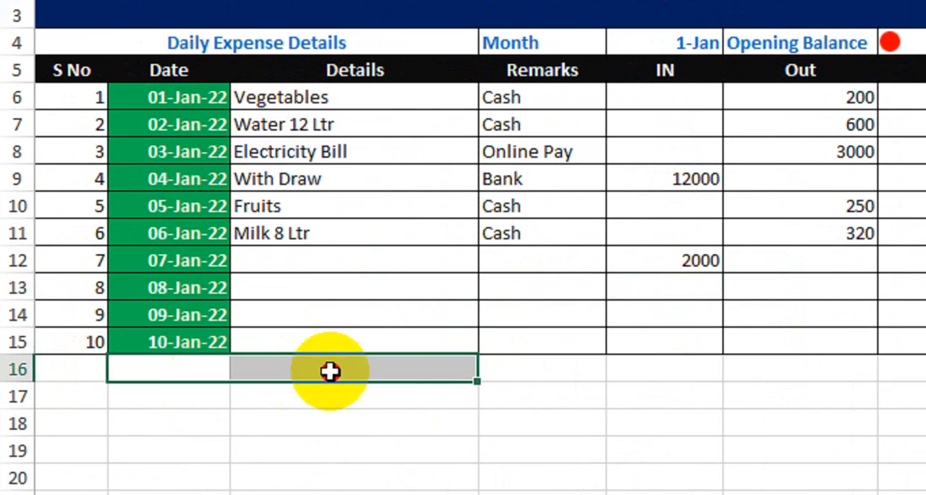
{"action": "left_click", "coordinate": [330, 371]}
{"action": "left_click_drag", "start_coordinate": [78, 374], "coordinate": [787, 370]}
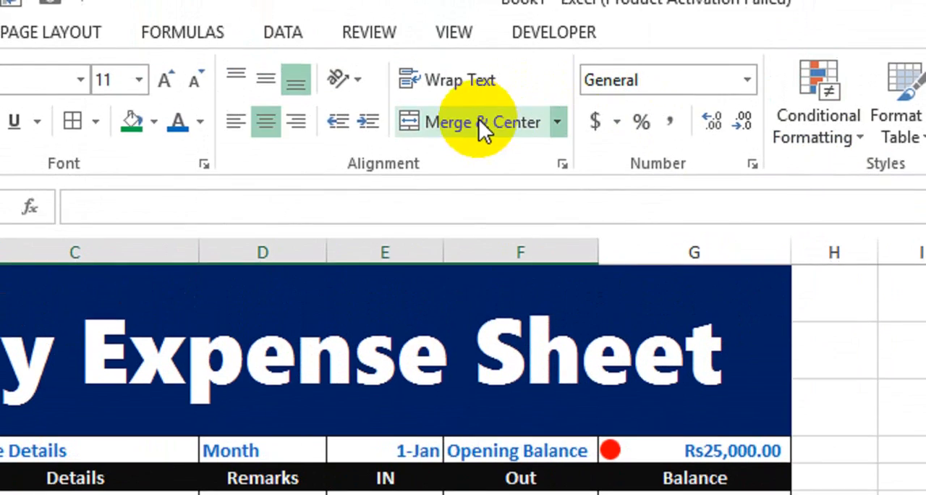
{"action": "left_click", "coordinate": [478, 119]}
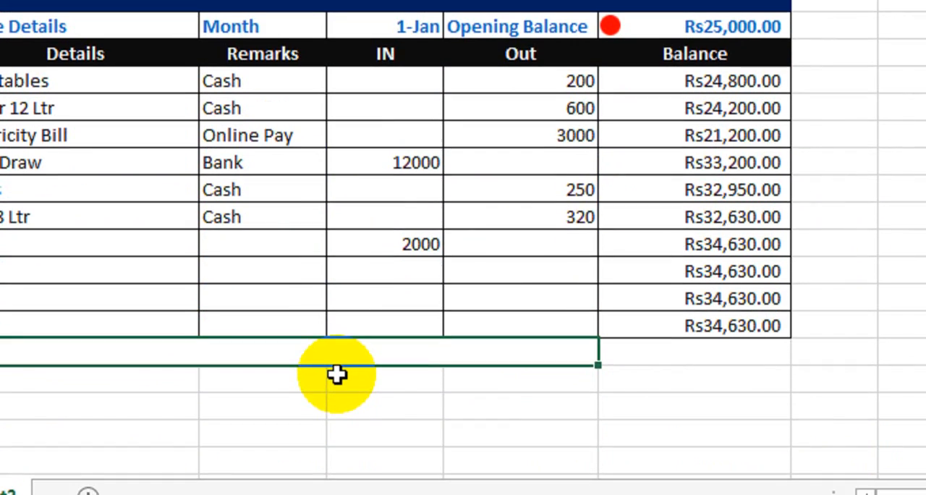
{"action": "type", "text": "Ba"}
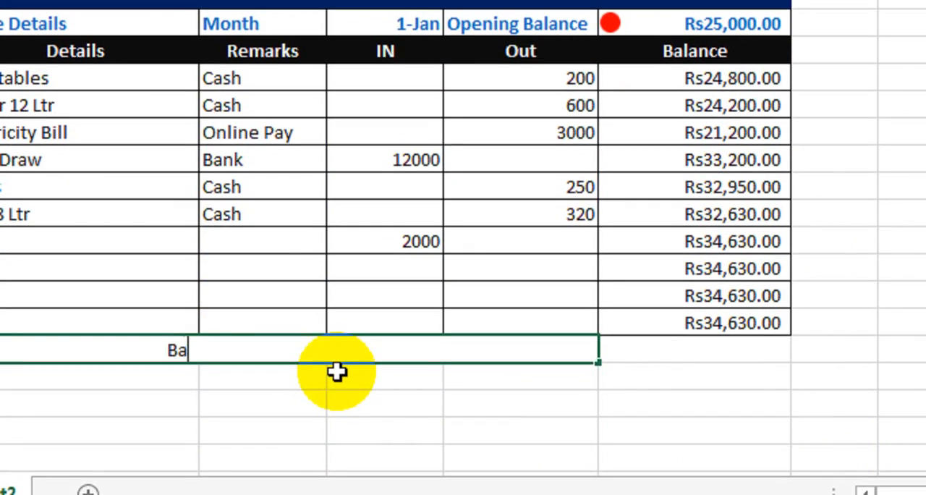
{"action": "type", "text": "lance"}
{"action": "key", "text": "Return"}
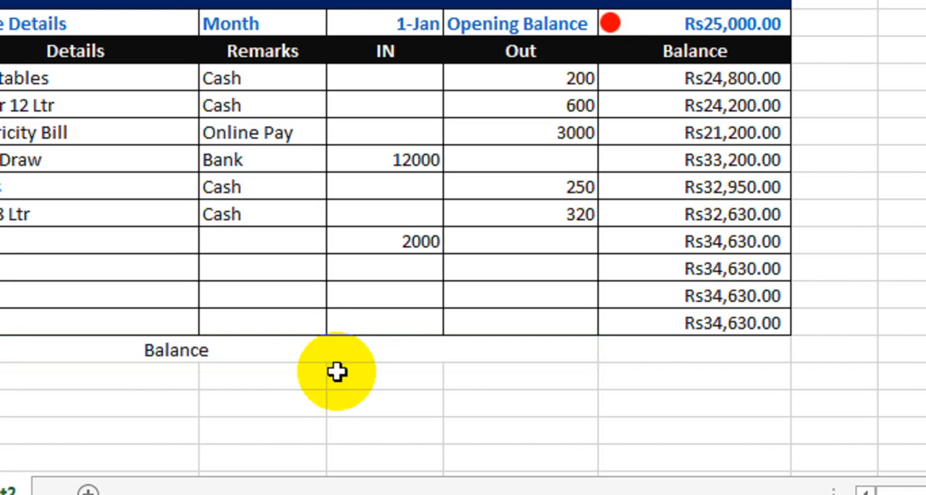
Step: Apply a thick outside border around the Balance total row
{"action": "left_click_drag", "start_coordinate": [345, 352], "coordinate": [674, 349]}
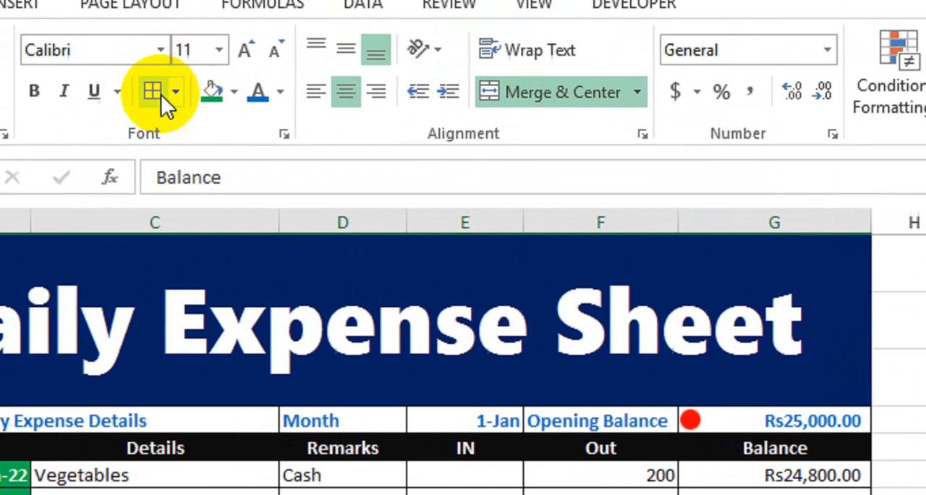
{"action": "left_click", "coordinate": [175, 91]}
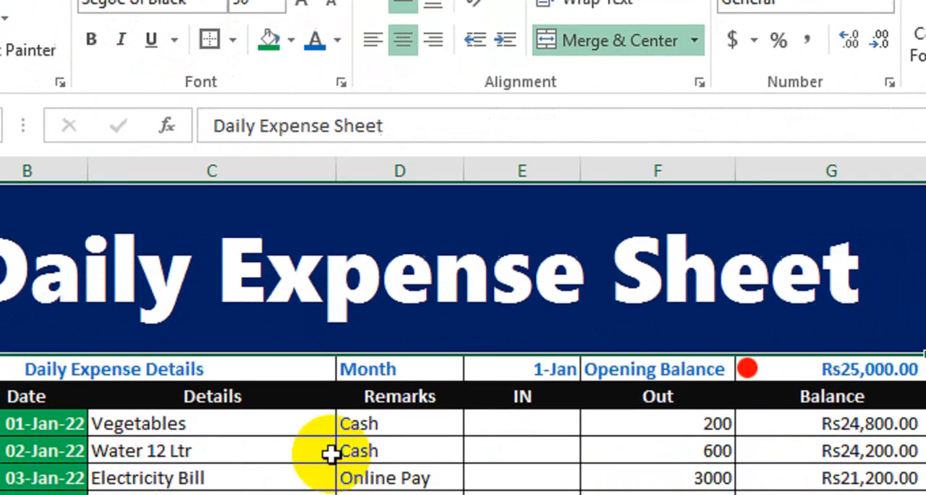
{"action": "left_click", "coordinate": [303, 1]}
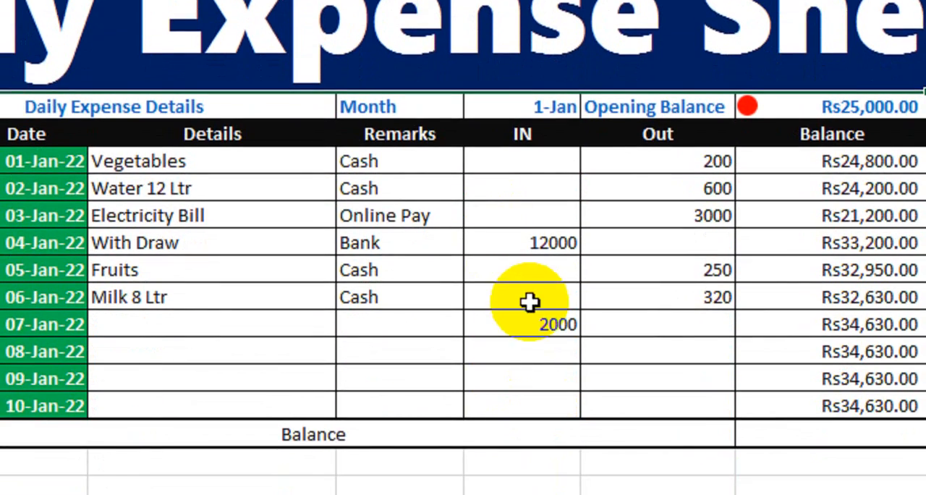
{"action": "key", "text": "ctrl+z"}
{"action": "left_click", "coordinate": [430, 407]}
{"action": "left_click", "coordinate": [392, 437]}
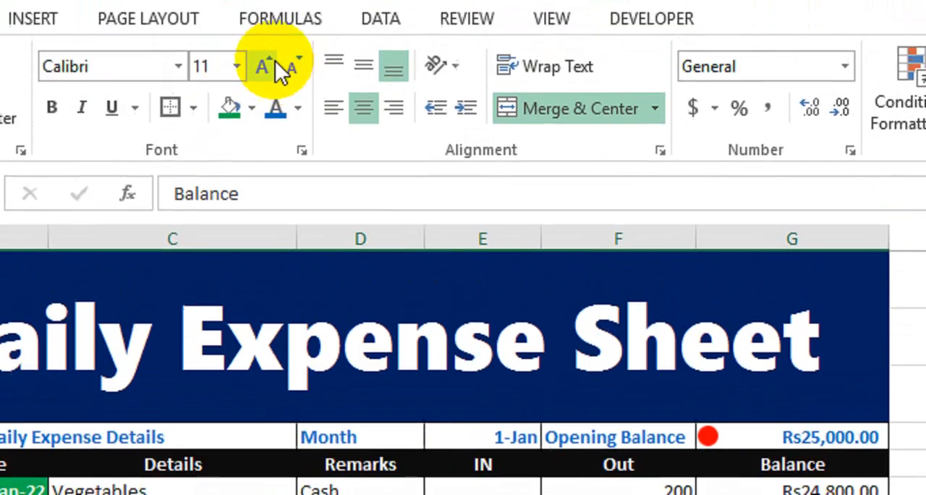
Step: Format the Balance total row with bold blue text like the header labels
{"action": "left_click", "coordinate": [269, 97]}
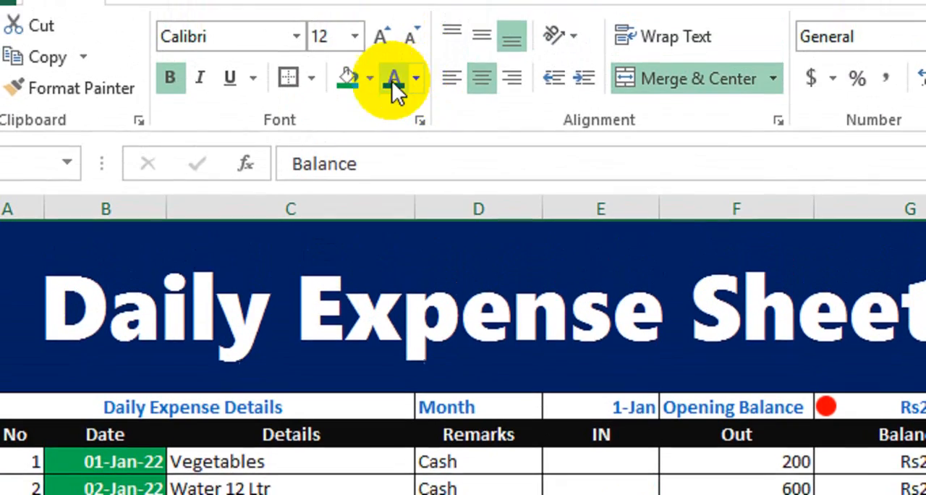
{"action": "left_click", "coordinate": [391, 82]}
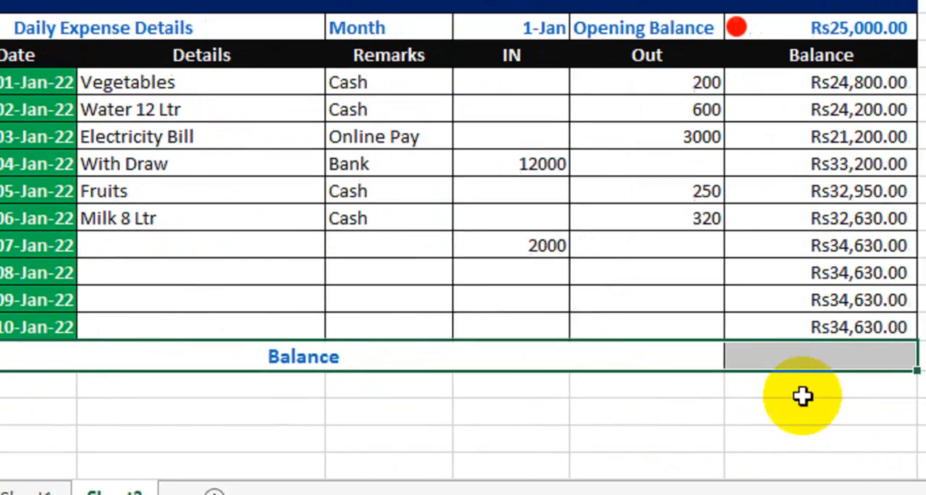
Step: In the total cell beside Balance, enter a formula referencing the last running balance cell
{"action": "left_click", "coordinate": [736, 361]}
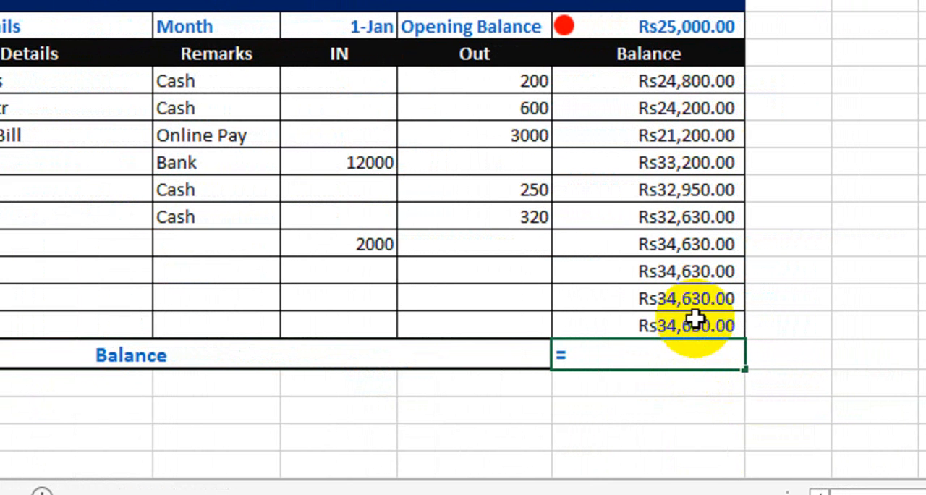
{"action": "left_click", "coordinate": [688, 324]}
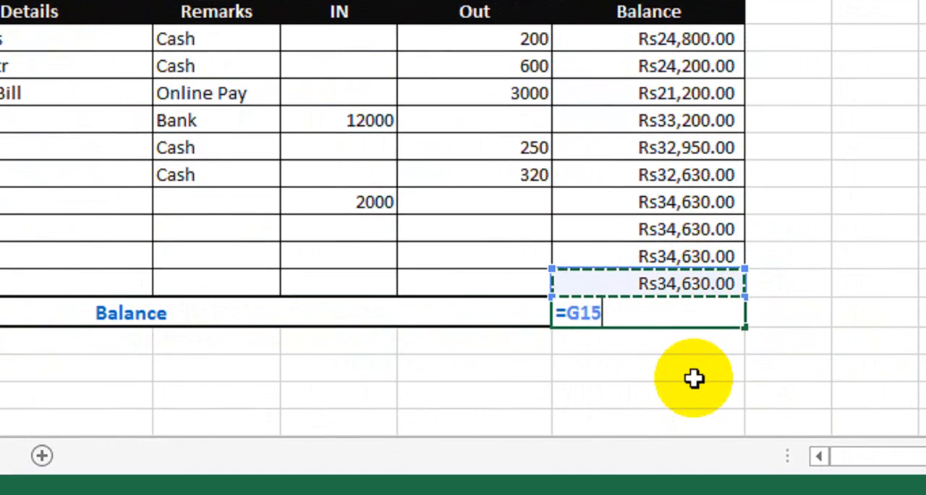
{"action": "key", "text": "Return"}
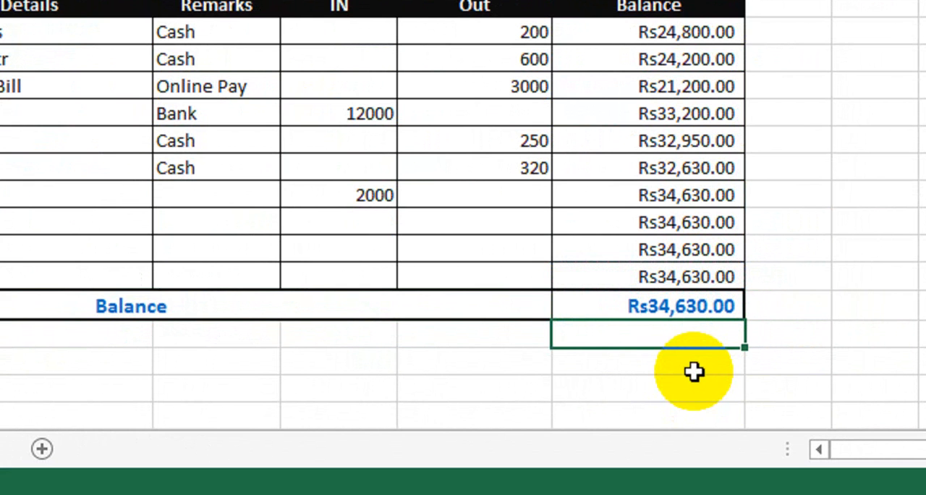
{"action": "left_click", "coordinate": [668, 275]}
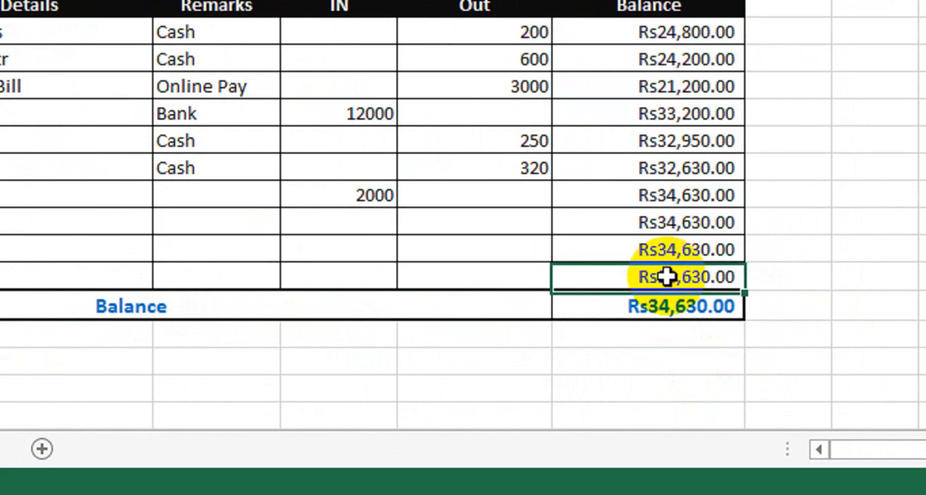
{"action": "left_click", "coordinate": [660, 307]}
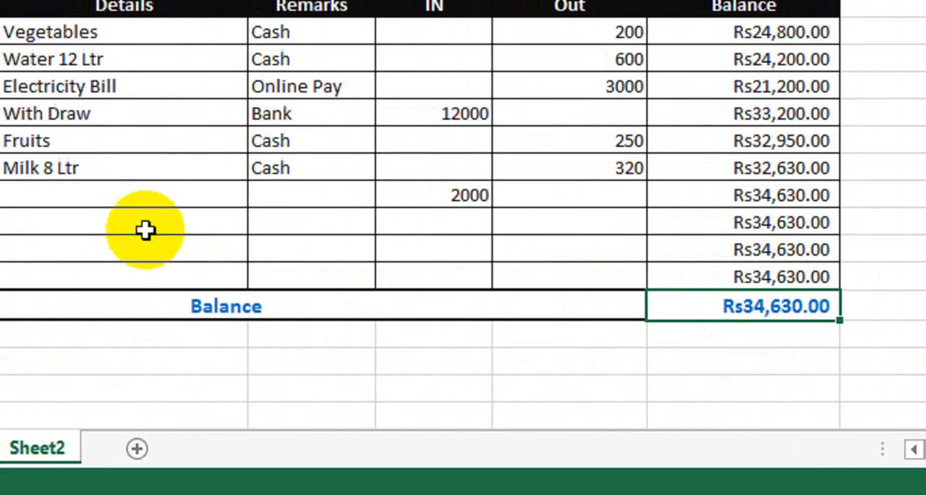
Step: Enter test amounts in the table: 1000 as IN for 08-Jan-22 and 500 as Out for 09-Jan-22
{"action": "left_click", "coordinate": [471, 222]}
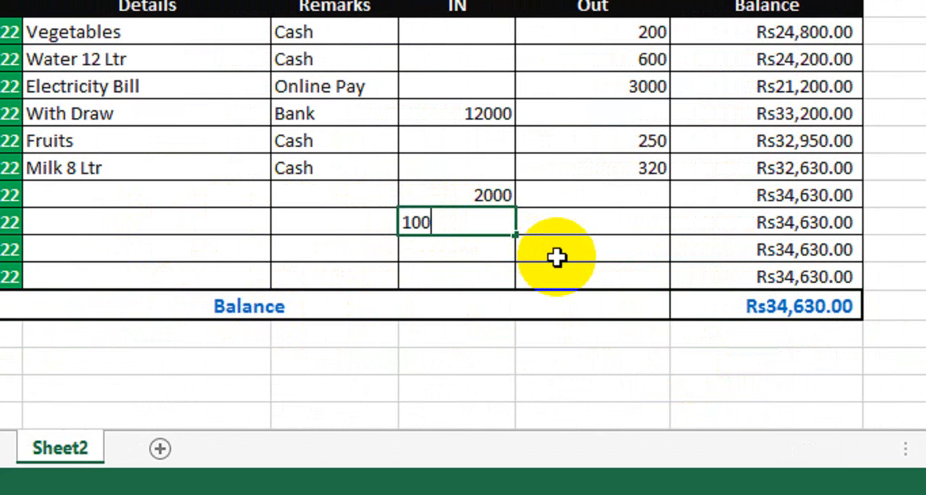
{"action": "type", "text": "1000"}
{"action": "key", "text": "Return"}
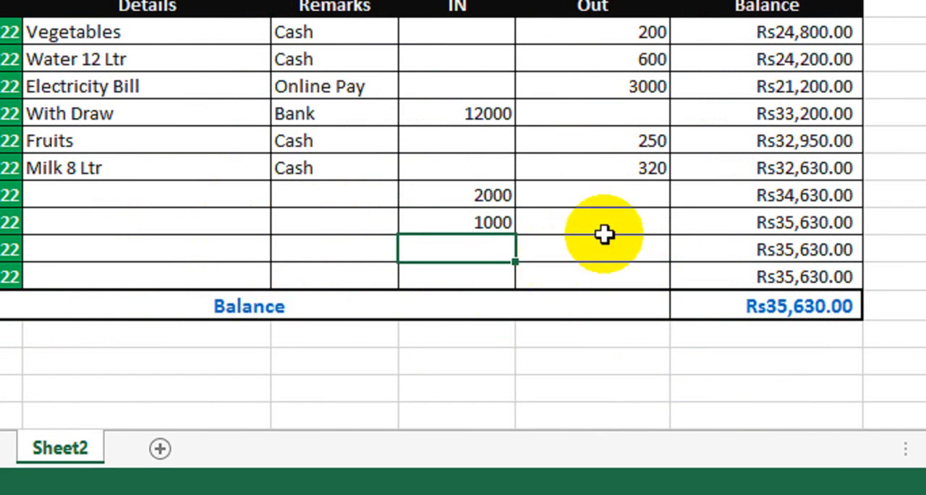
{"action": "left_click", "coordinate": [630, 246]}
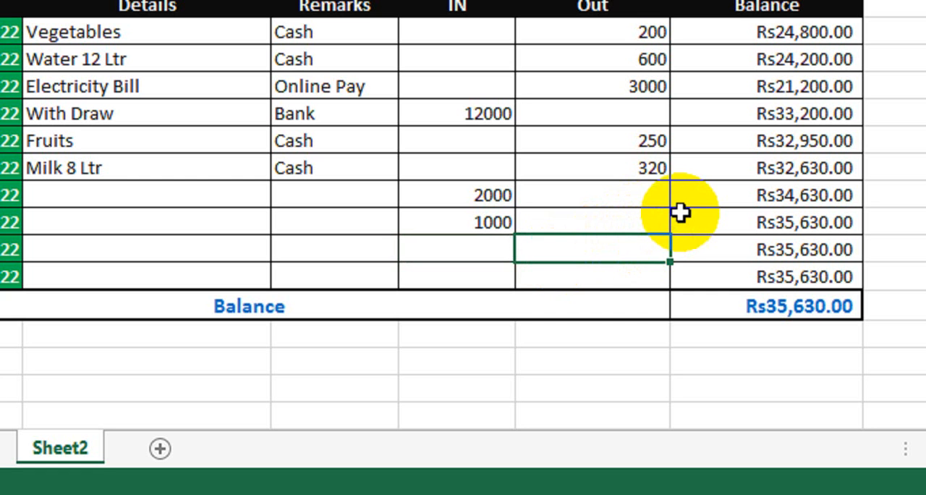
{"action": "key", "text": "Return"}
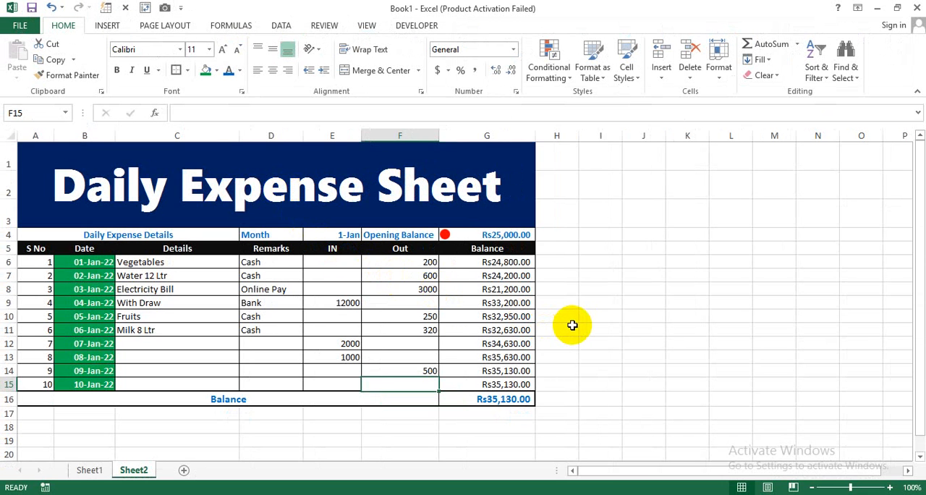
{"action": "left_click", "coordinate": [572, 357]}
{"action": "double_click", "coordinate": [611, 382]}
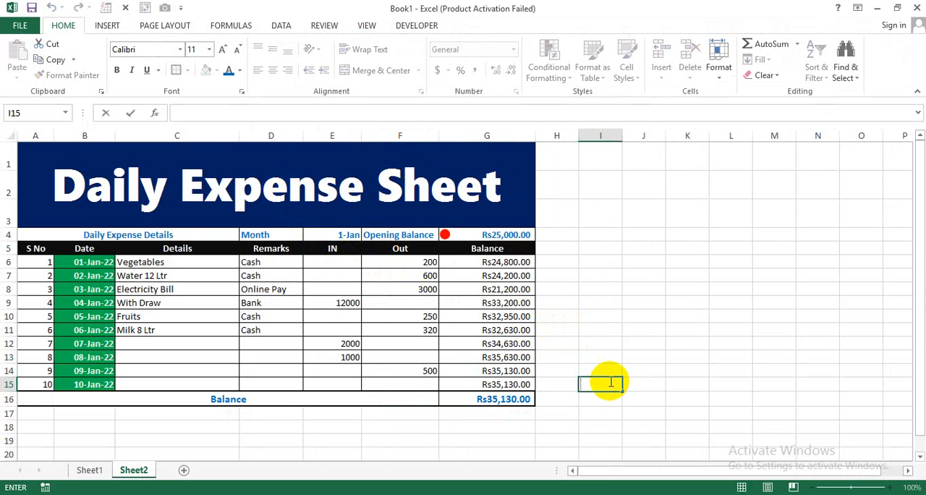
{"action": "left_click", "coordinate": [606, 407]}
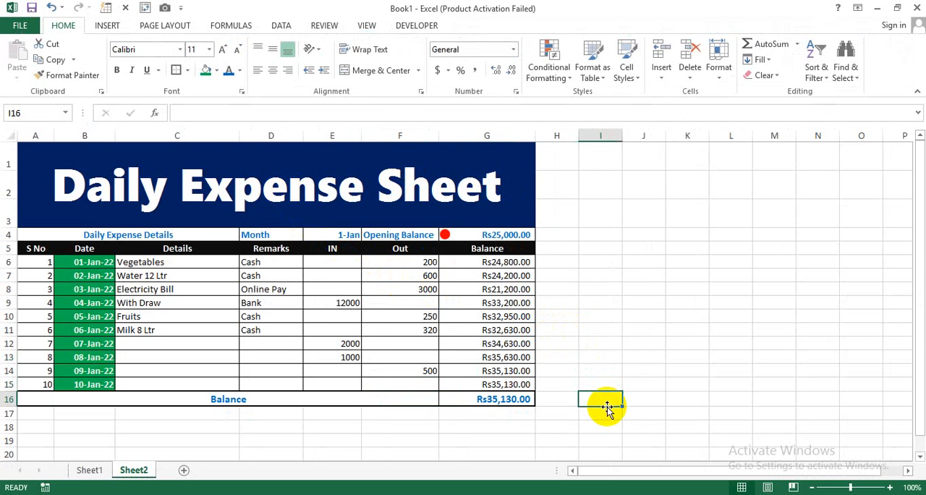